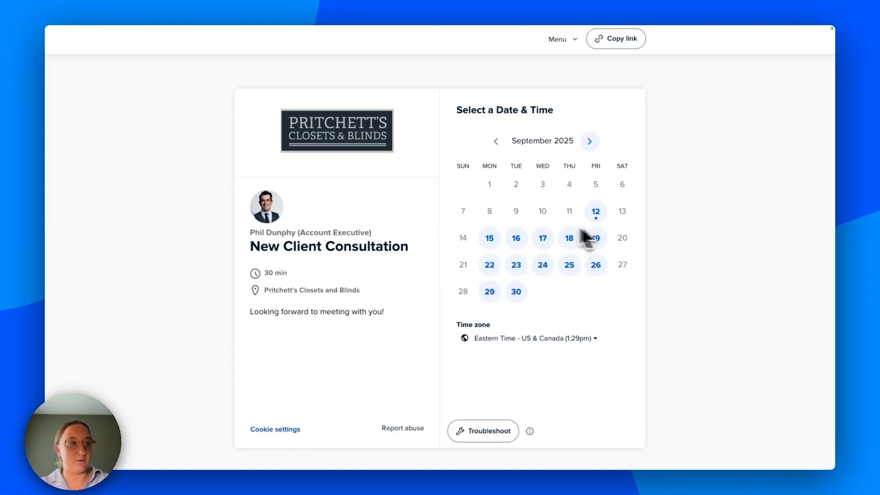
Choose the 1:00pm slot on Monday, September 15, 2025 for the New Client Consultation and continue to the invitee details
left_click(489, 238)
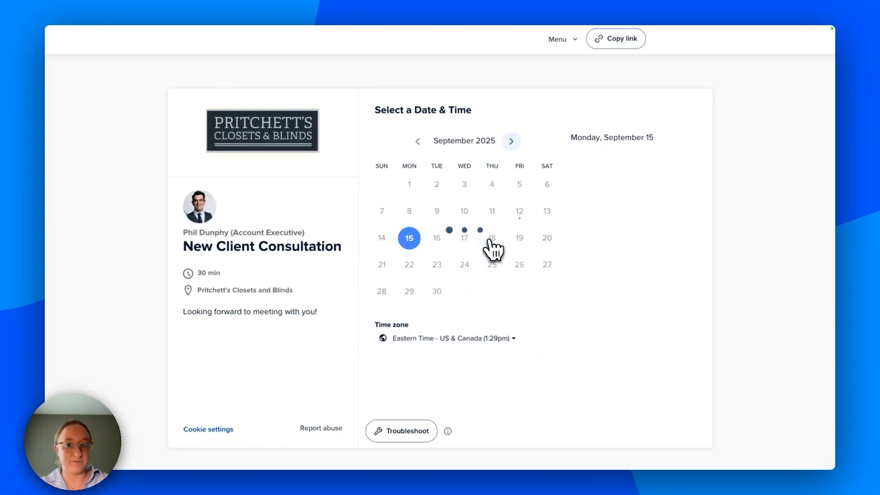
left_click(650, 305)
left_click(656, 304)
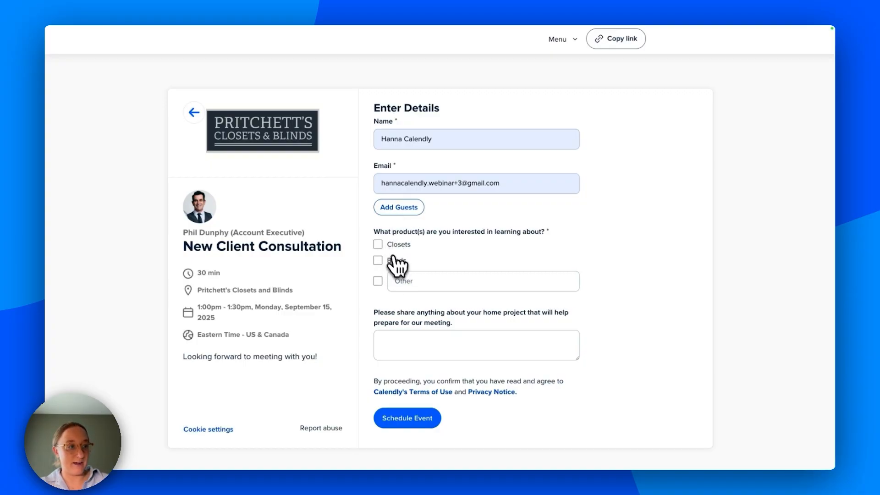
Mark Closets as the product of interest, leave the home project notes empty and schedule the event
left_click(378, 246)
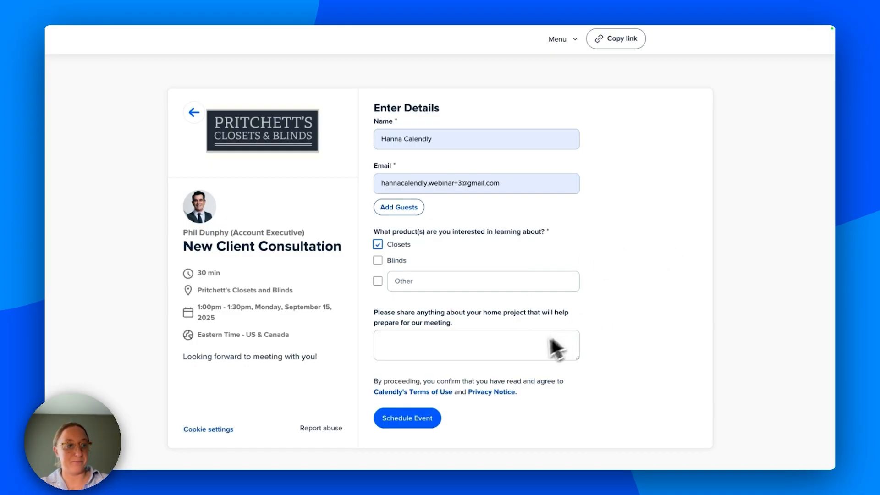
left_click(421, 349)
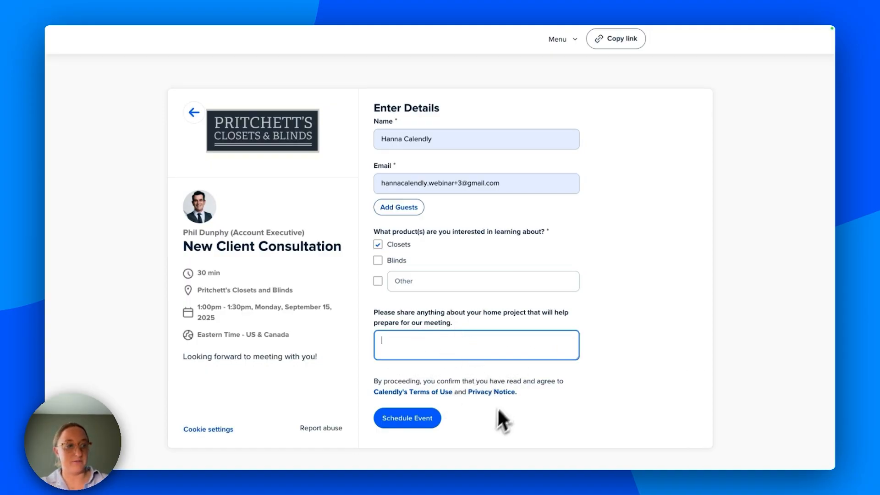
left_click(416, 424)
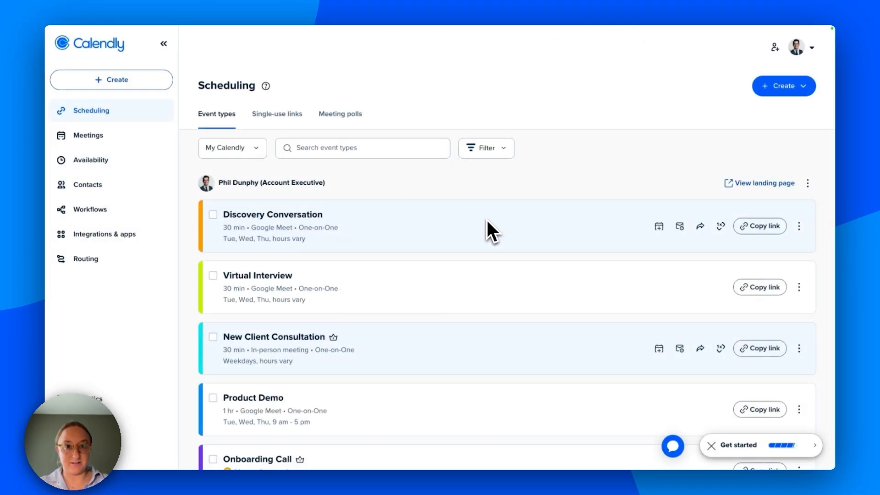
Open the account's profile and branding settings, save the branding changes and return to the scheduling overview
mouse_move(266, 42)
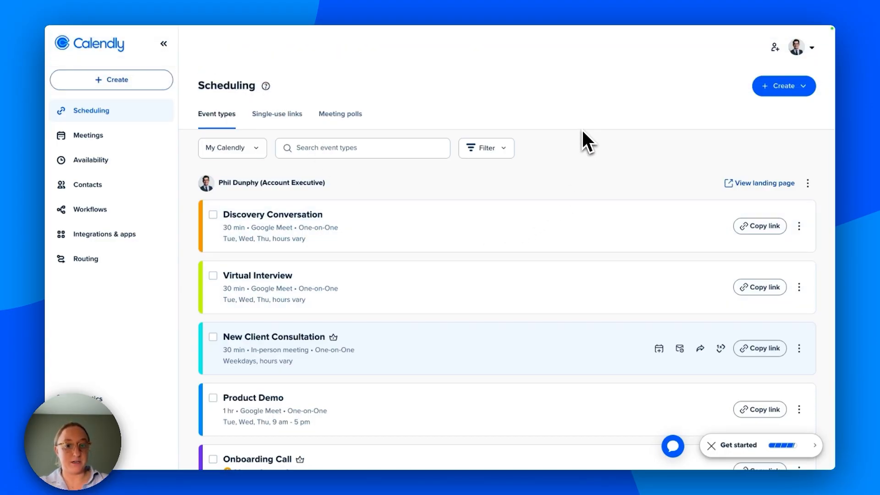
left_click(797, 47)
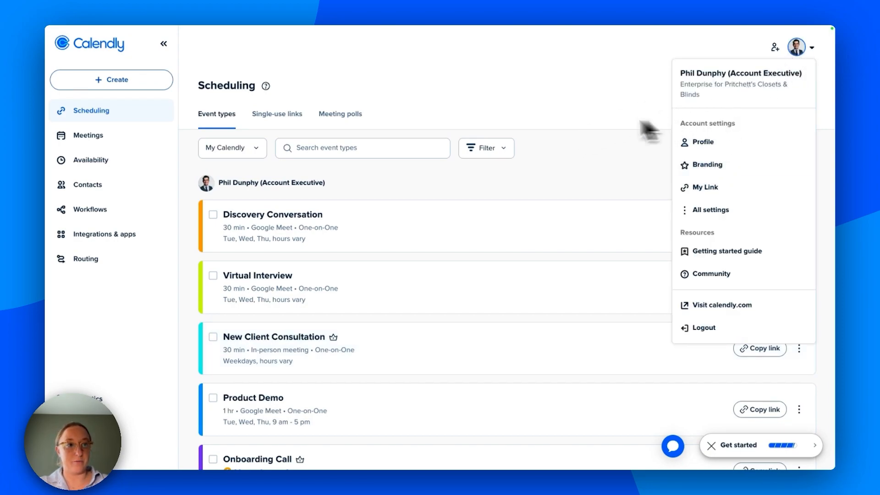
left_click(736, 151)
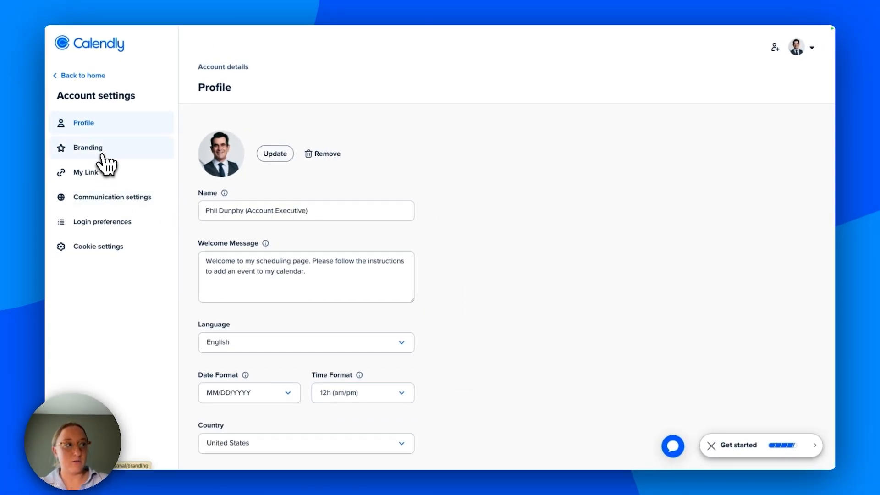
left_click(100, 153)
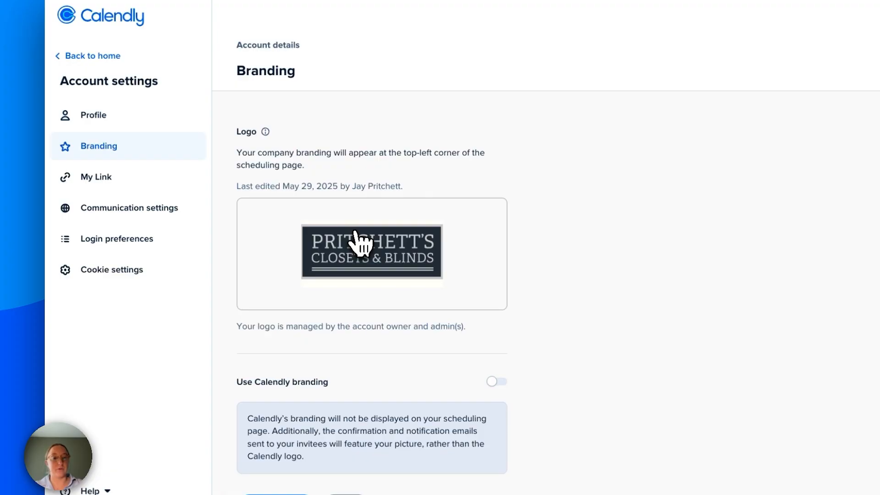
left_click(233, 439)
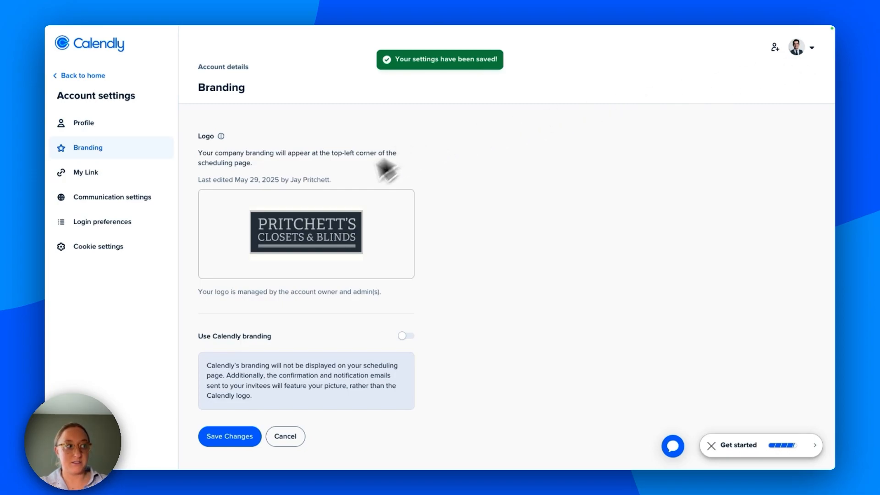
left_click(77, 76)
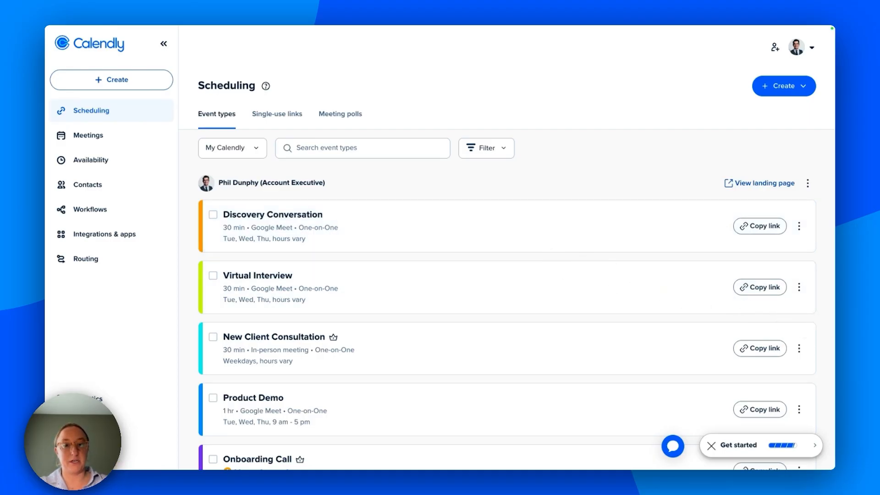
Add a 7:00pm to 8:00pm interval to Tuesday's weekly hours in the default Working hours availability schedule
left_click(105, 162)
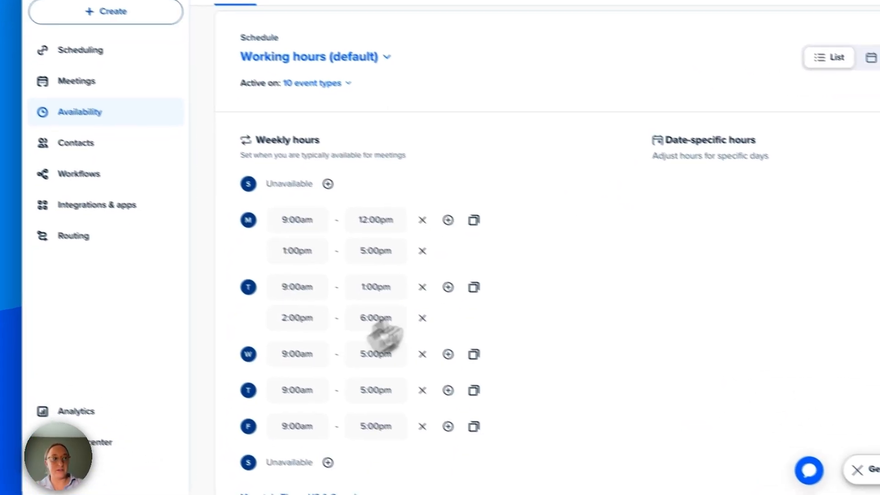
scroll(400, 185, "down", 1)
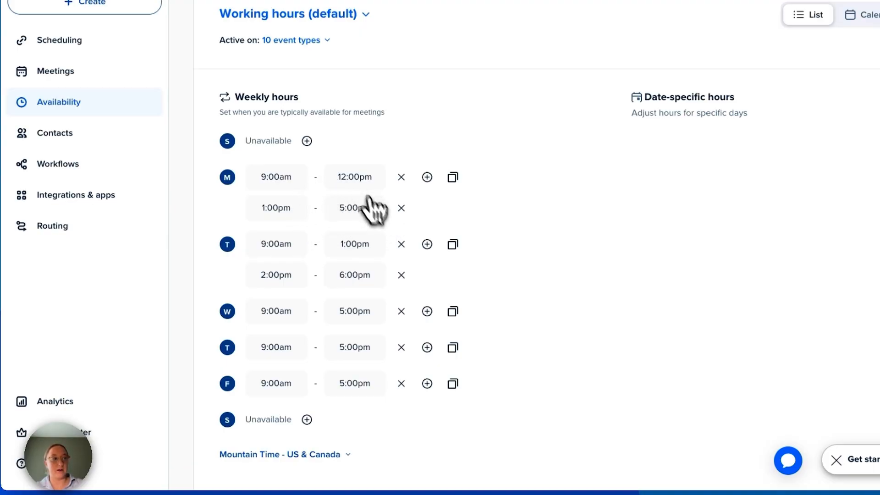
left_click(427, 244)
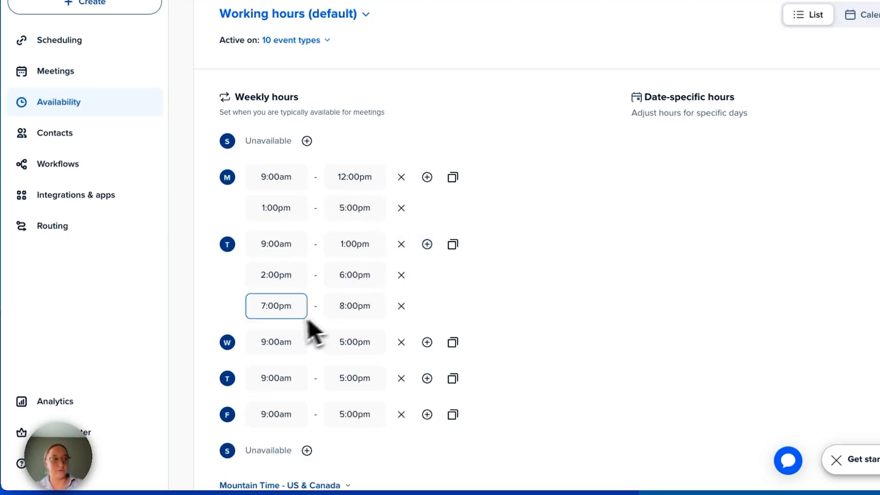
left_click(401, 304)
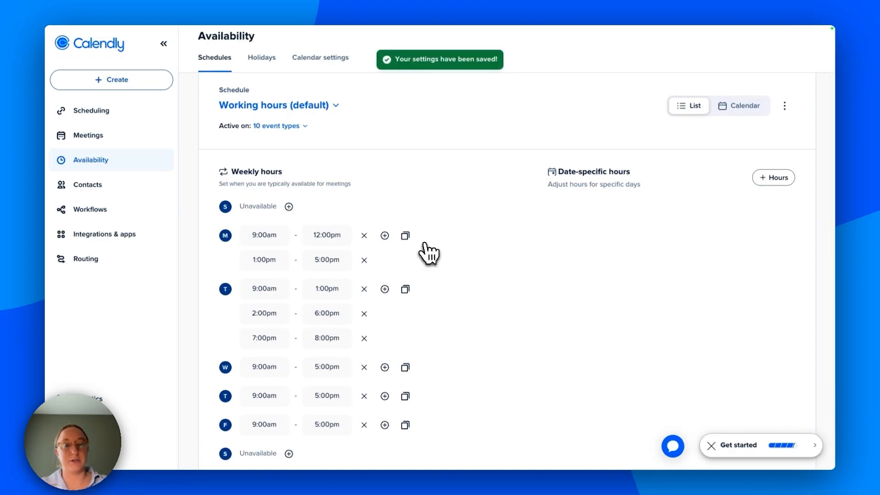
scroll(385, 225, "up", 2)
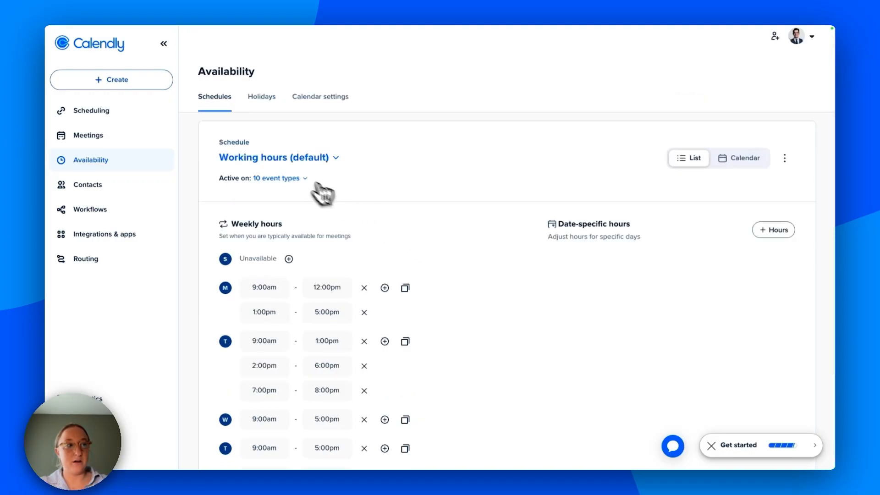
Review the United States holiday schedule and the calendar settings for conflict checking, event destination and syncing
left_click(263, 96)
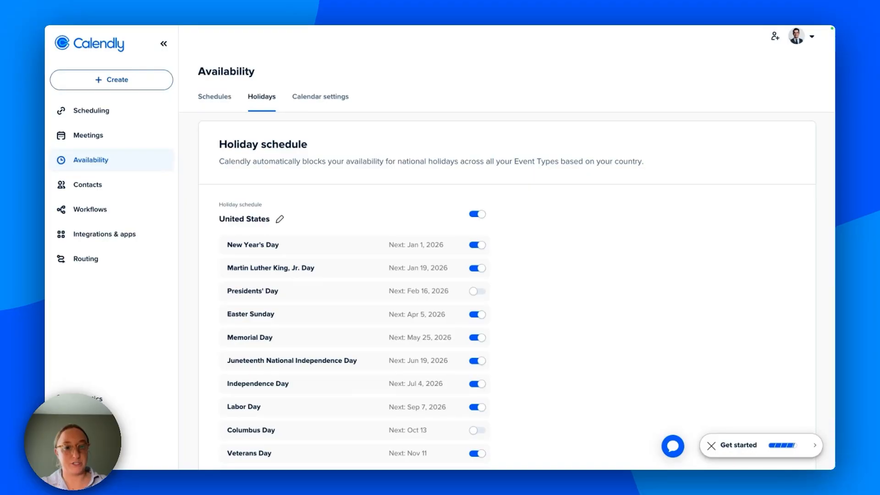
scroll(443, 140, "down", 1)
scroll(332, 95, "up", 1)
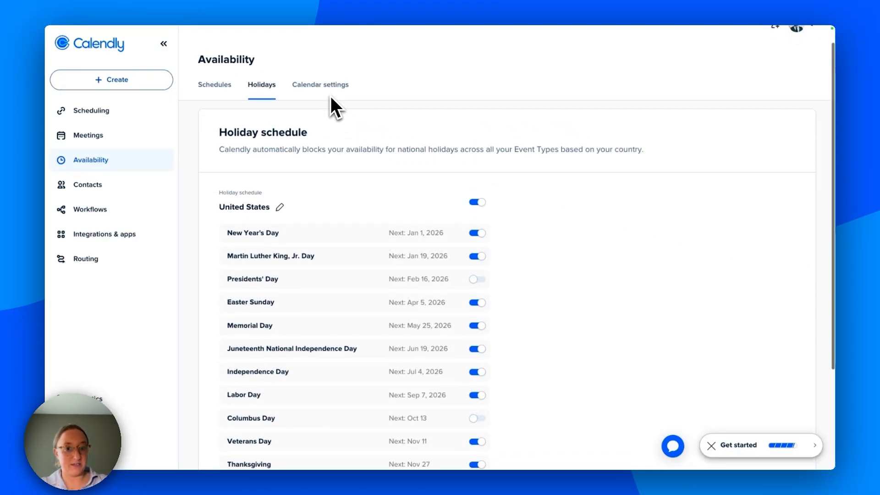
left_click(335, 90)
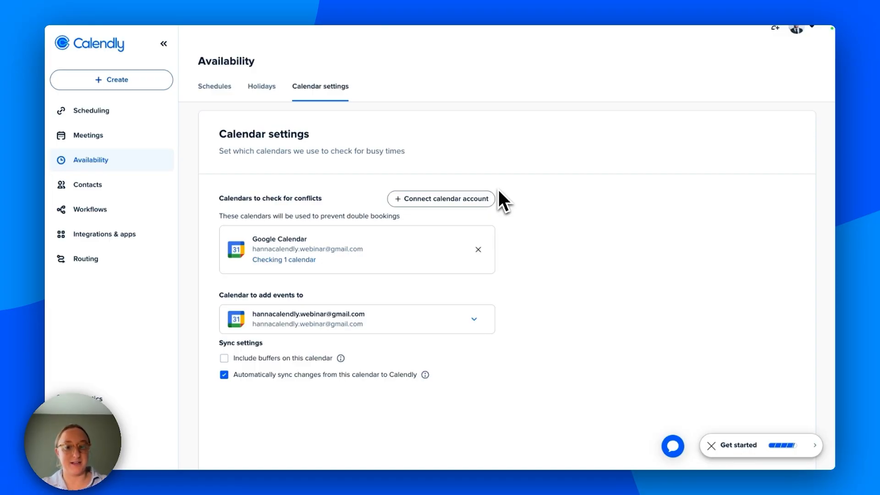
scroll(334, 318, "down", 1)
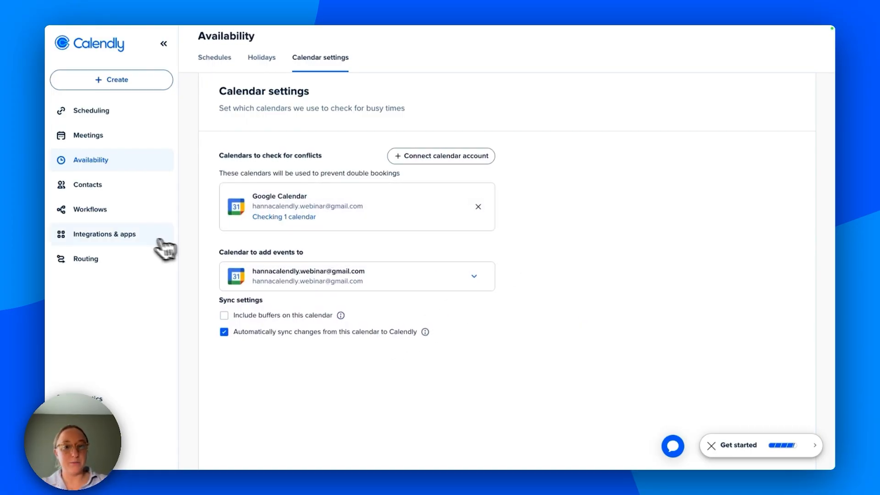
Browse the integrations and apps catalogue and filter it to Video conferencing
left_click(139, 239)
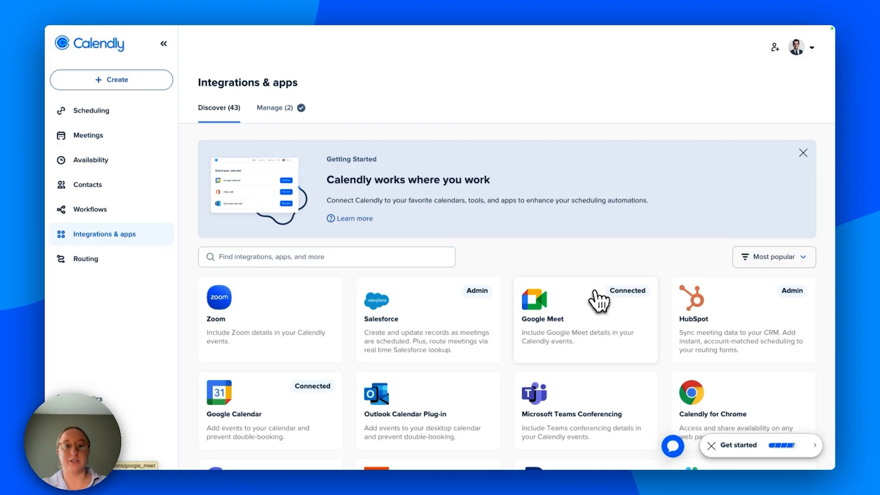
scroll(580, 316, "down", 3)
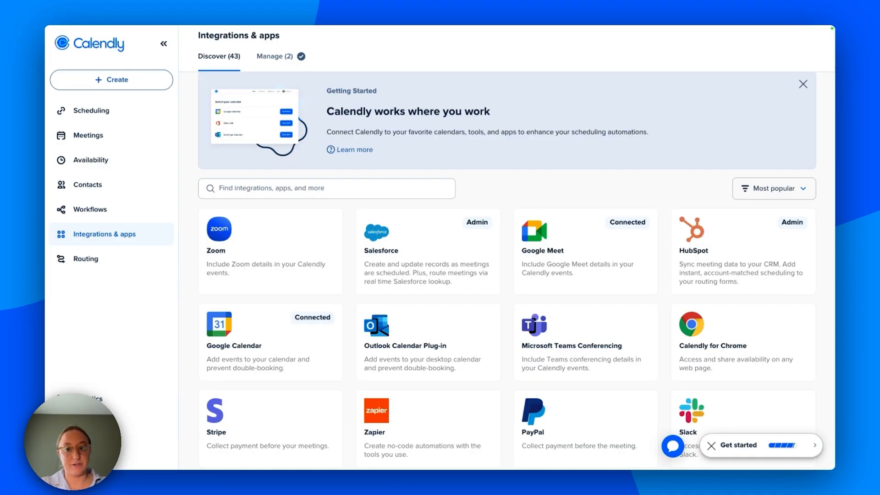
left_click(768, 190)
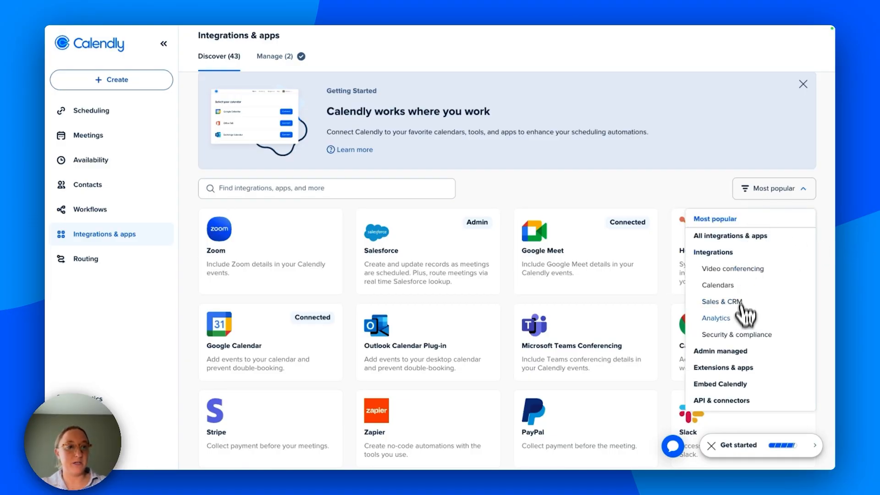
left_click(732, 271)
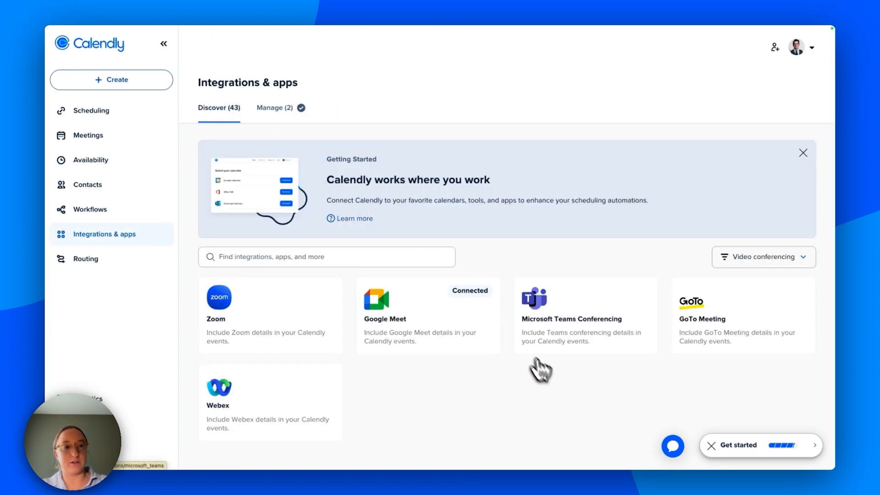
scroll(749, 353, "down", 1)
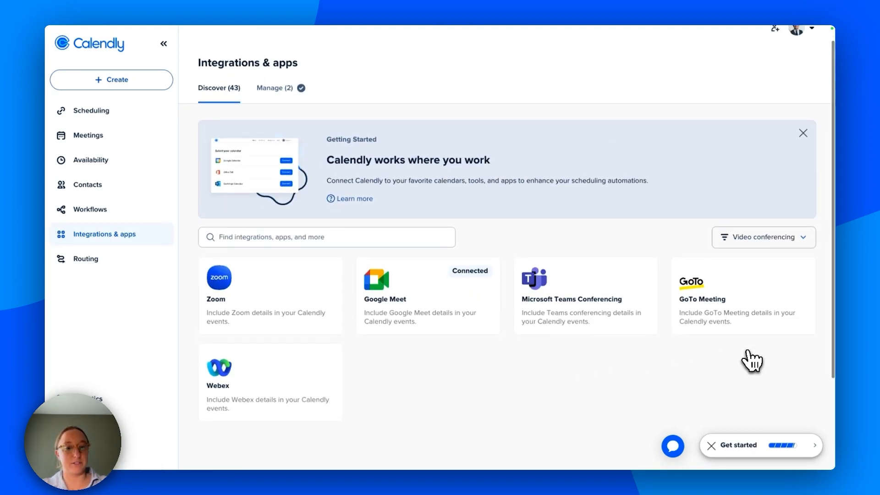
Switch the integrations catalogue filter to Extensions & apps
left_click(751, 243)
scroll(740, 357, "down", 1)
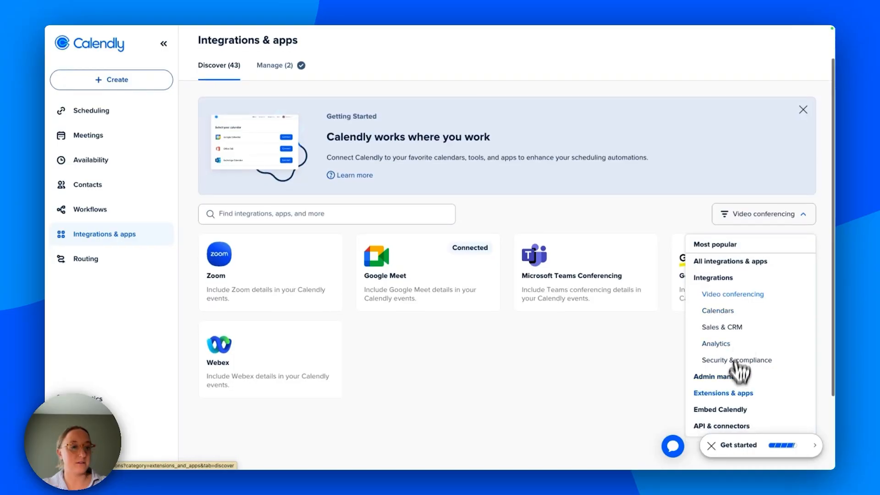
left_click(727, 392)
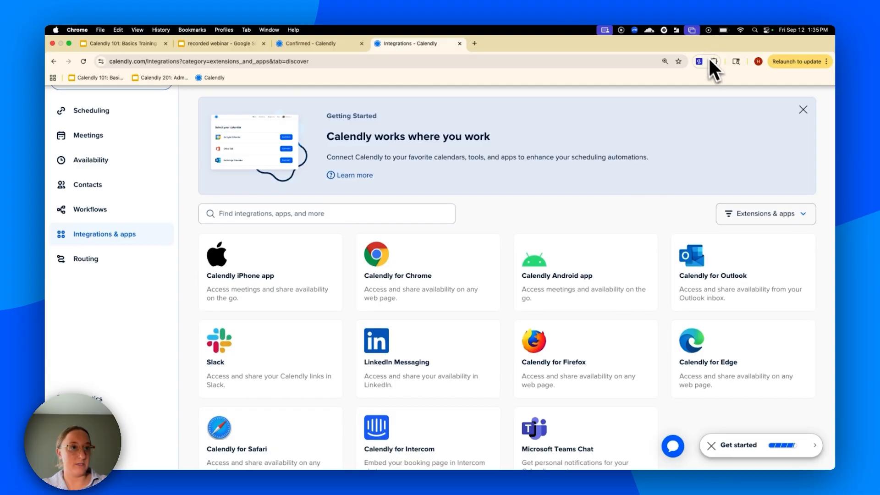
Open the Calendly browser extension to view the event types available there, and close it again
left_click(713, 52)
left_click(640, 133)
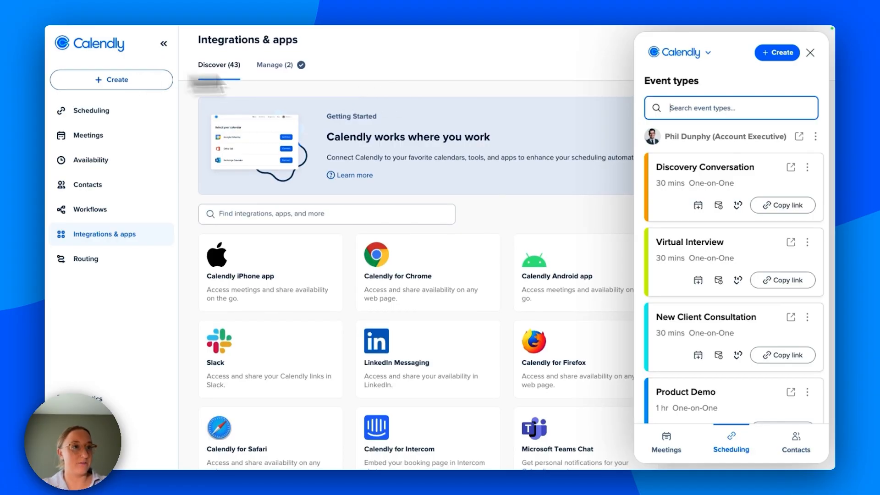
left_click(811, 53)
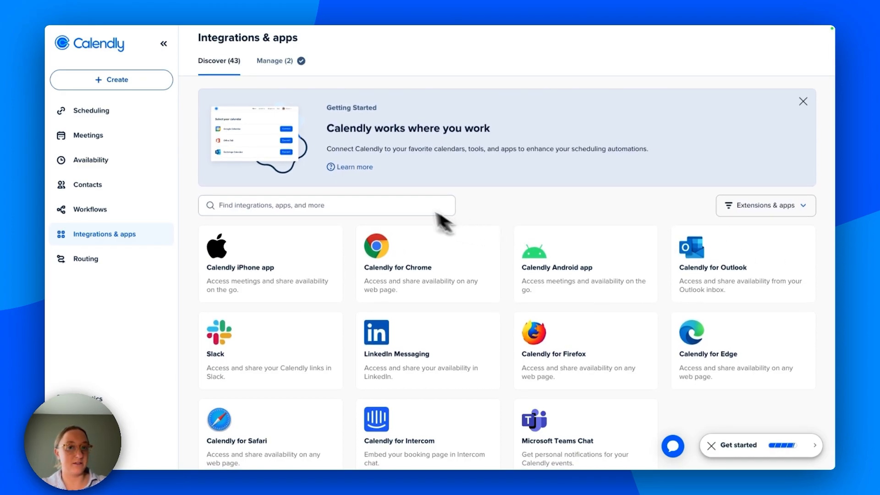
Return to the scheduling overview, review the event type choices, and start a new one-on-one event type
left_click(92, 47)
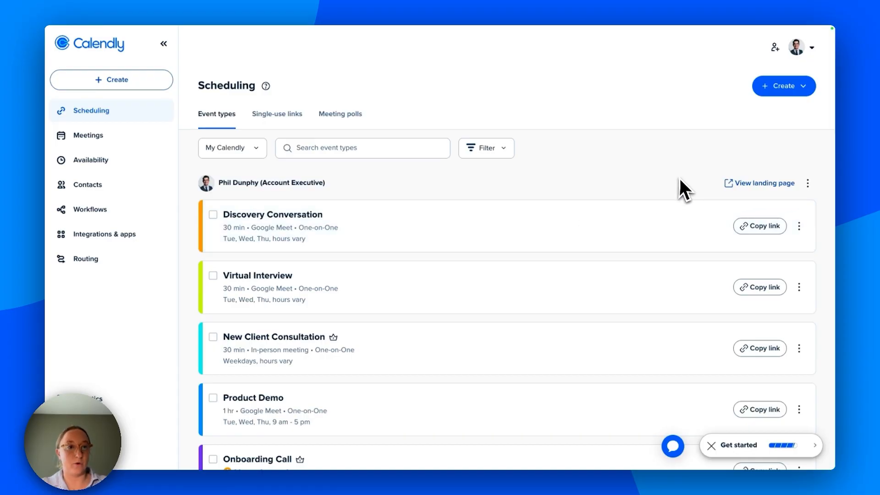
left_click(795, 94)
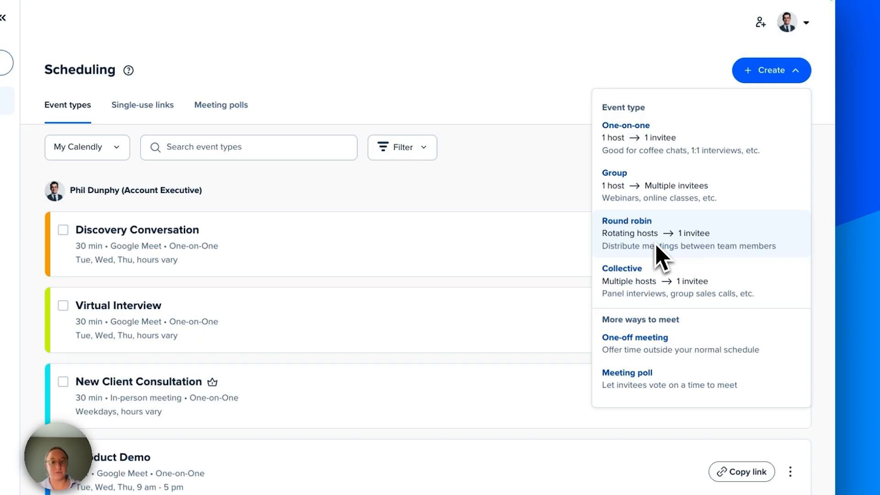
scroll(658, 256, "down", 1)
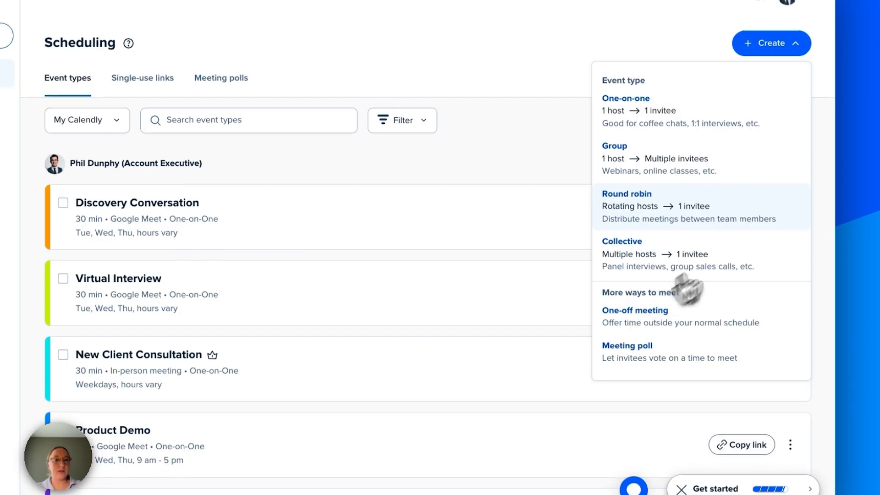
scroll(747, 270, "up", 1)
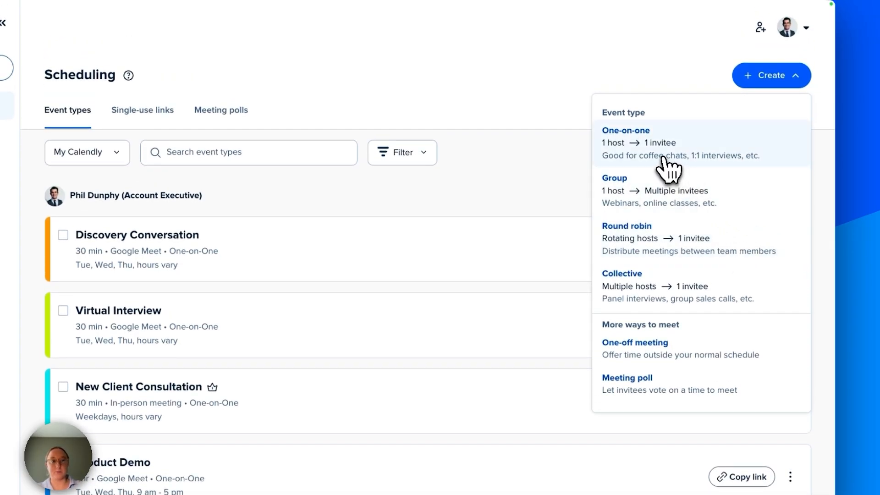
left_click(662, 151)
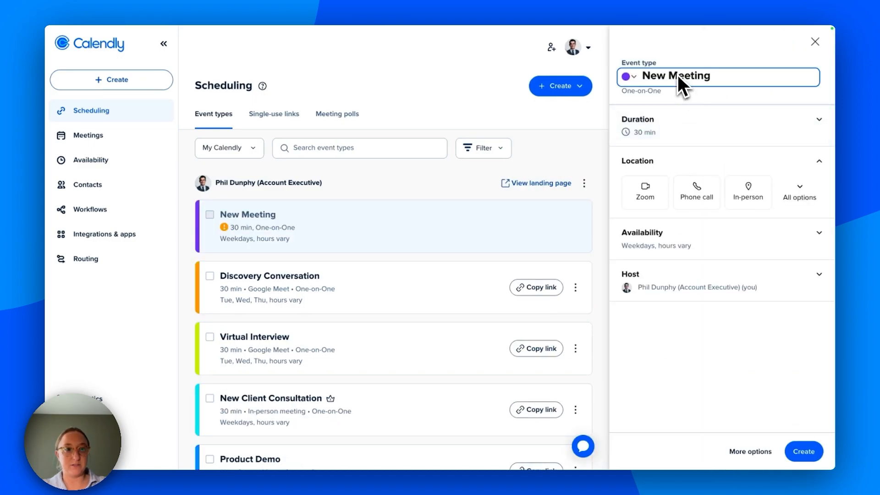
Name the event type as a 60-Minute Meeting with the host's first name and set its duration to 60 min
triple_click(702, 74)
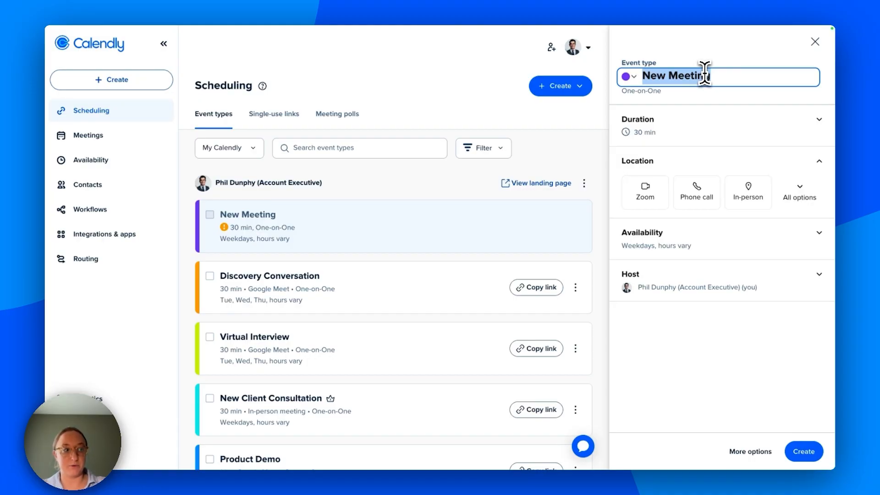
type("60-Minute Meeting with Phil")
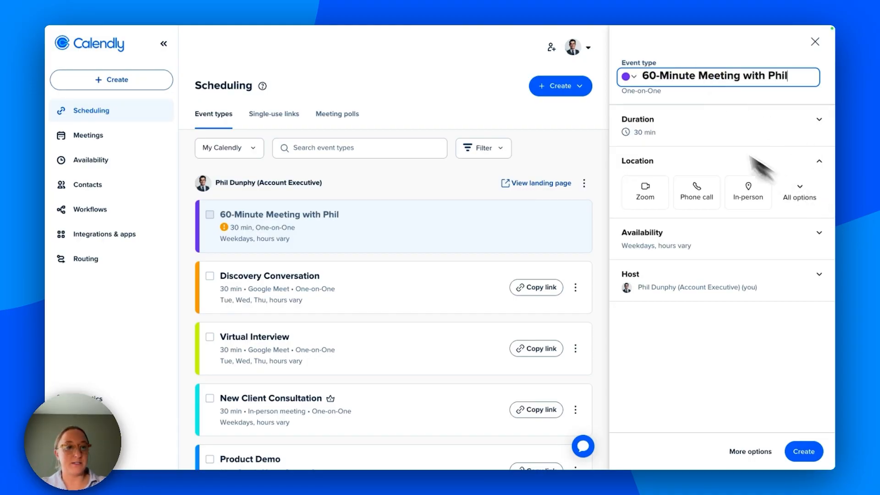
left_click(643, 132)
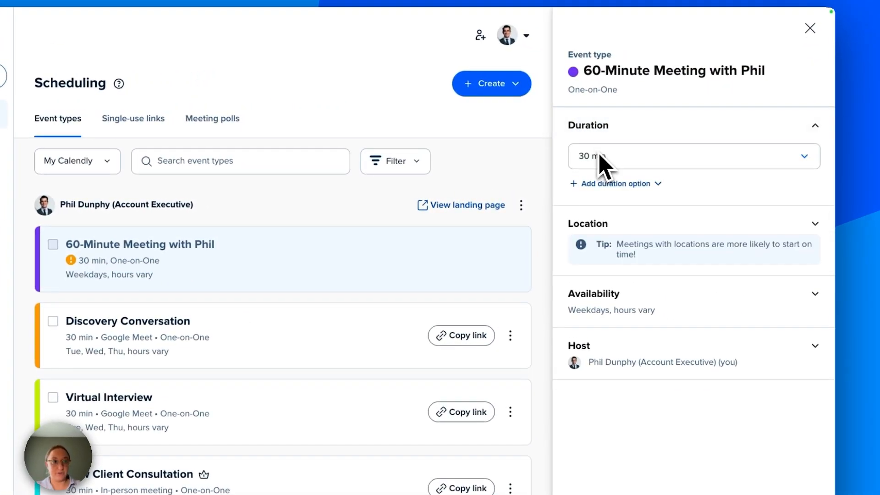
left_click(600, 158)
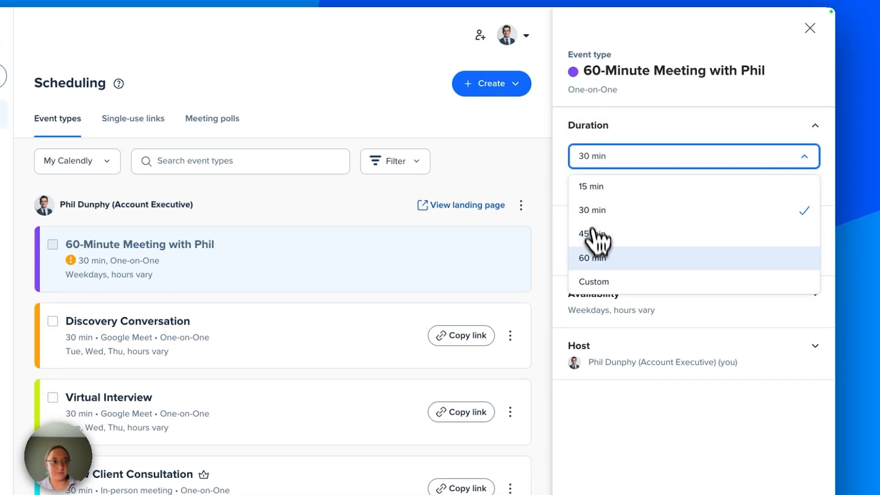
left_click(596, 257)
Set the meeting location to Google Meet and view the options for an additional location without adding one
left_click(630, 247)
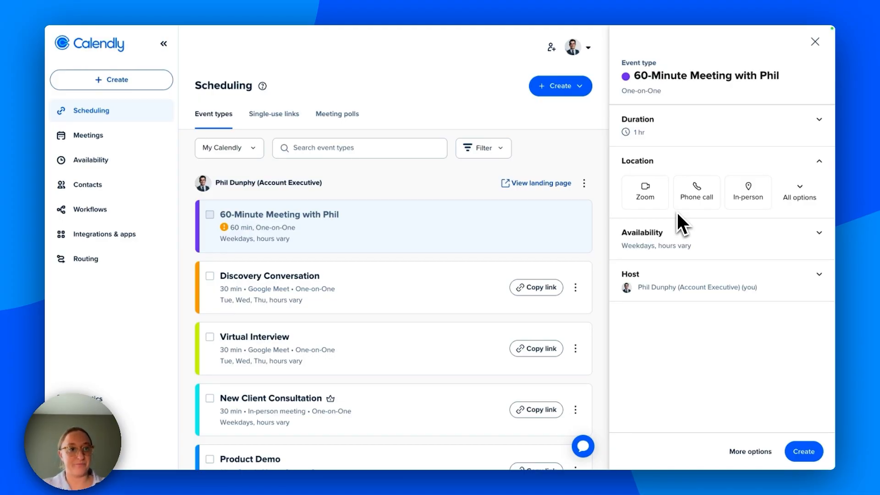
left_click(799, 191)
left_click(752, 227)
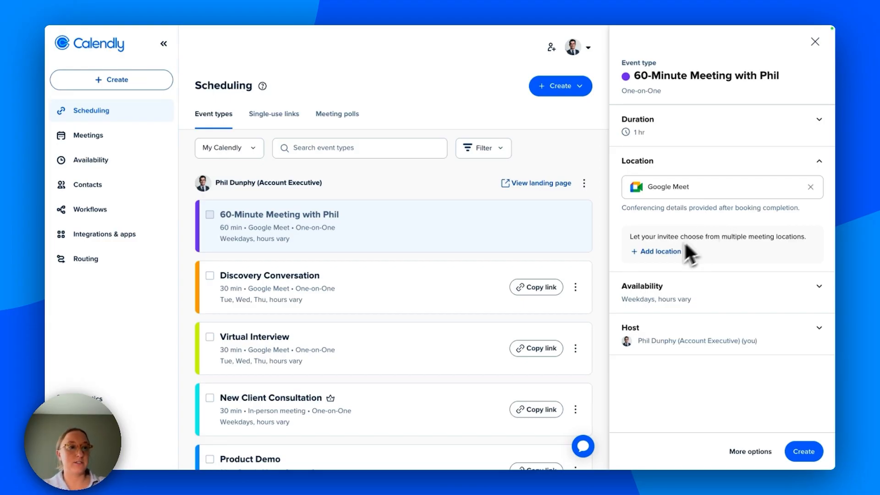
left_click(669, 249)
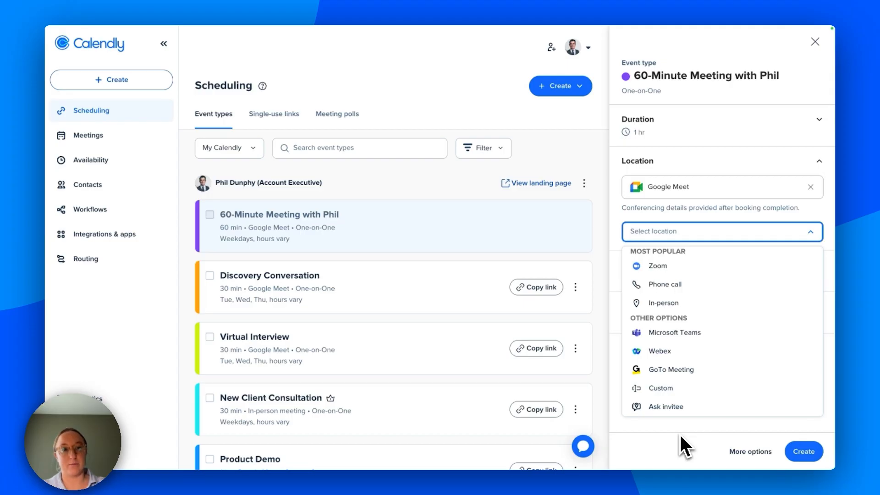
left_click(680, 435)
Review the event's default working hours and let invitees schedule up to 21 calendar days into the future
left_click(681, 280)
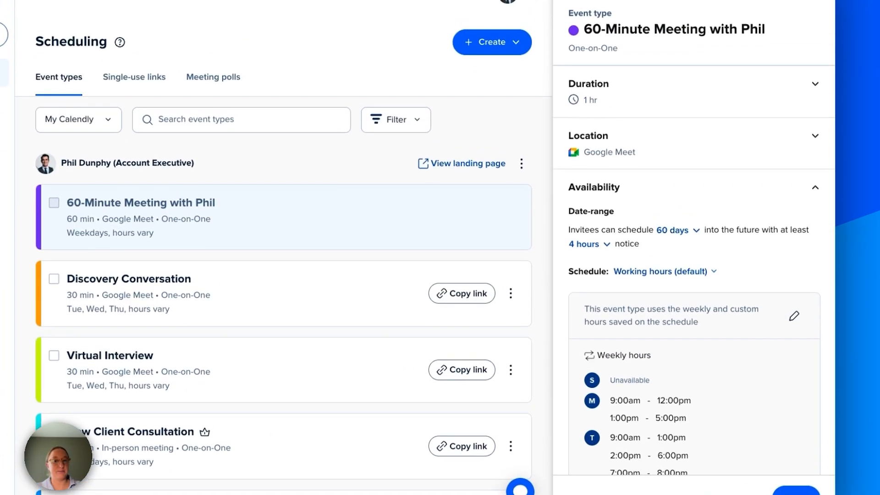
scroll(701, 289, "down", 3)
scroll(669, 308, "down", 1)
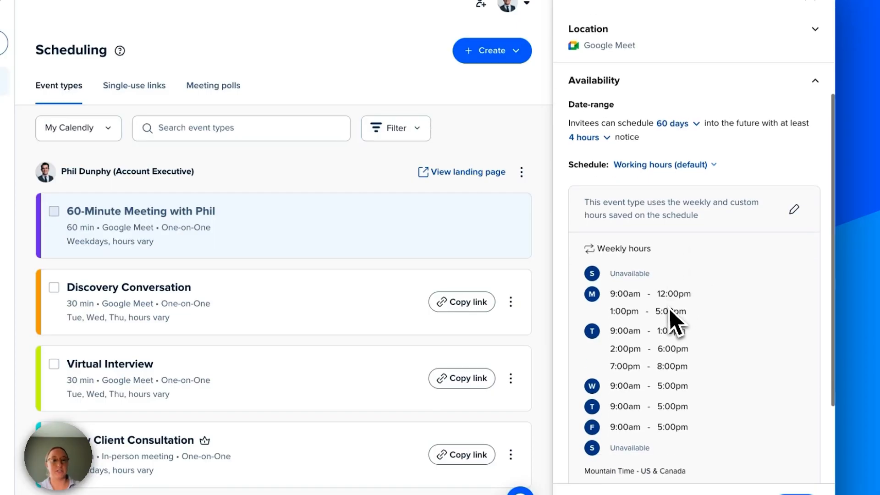
scroll(668, 310, "up", 1)
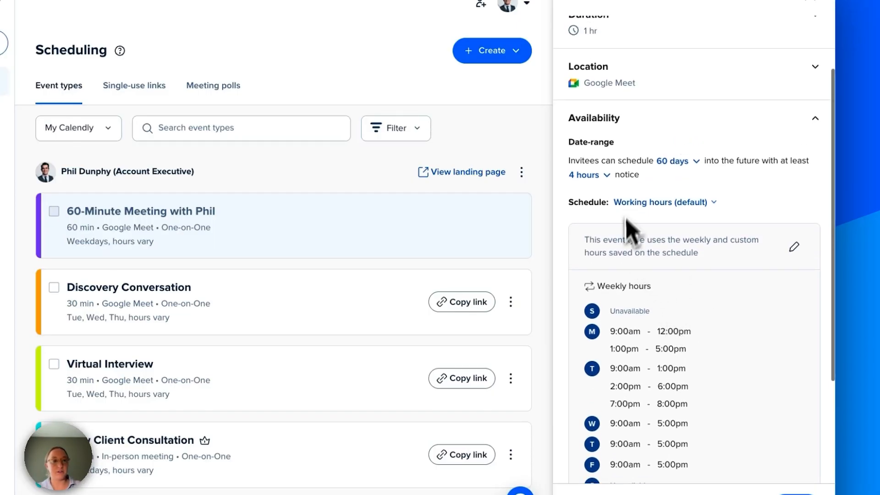
scroll(651, 201, "up", 1)
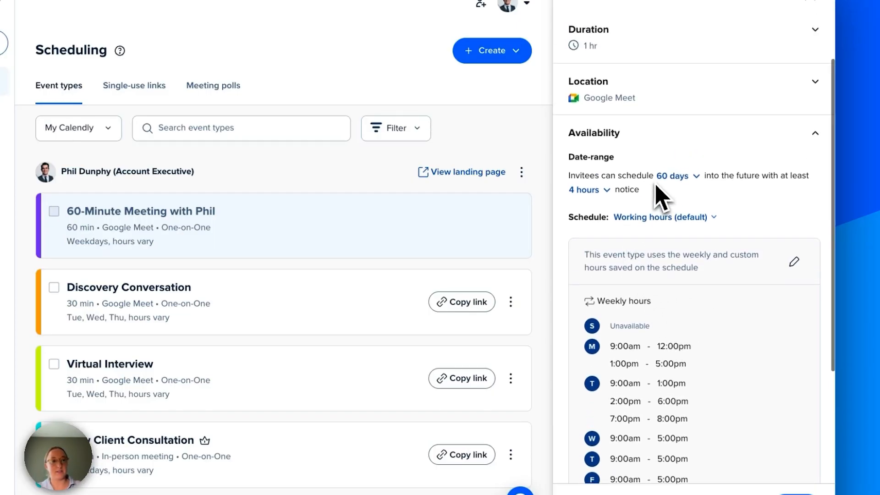
left_click(681, 177)
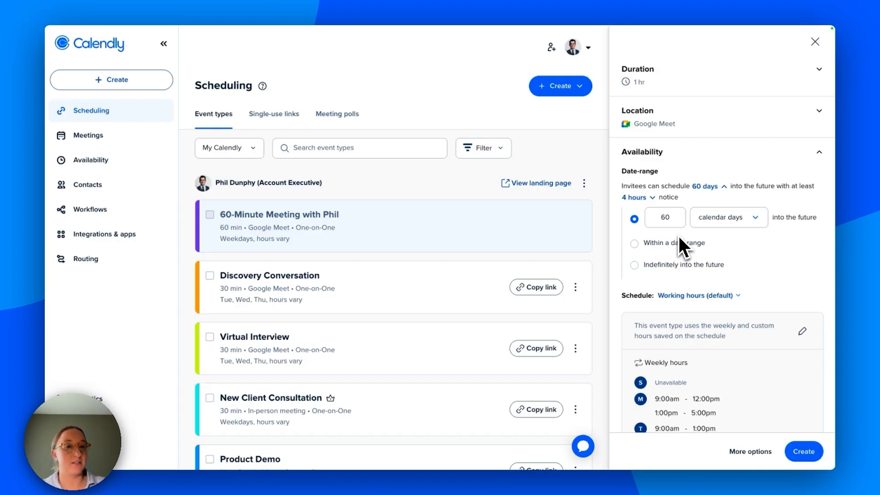
left_click(676, 221)
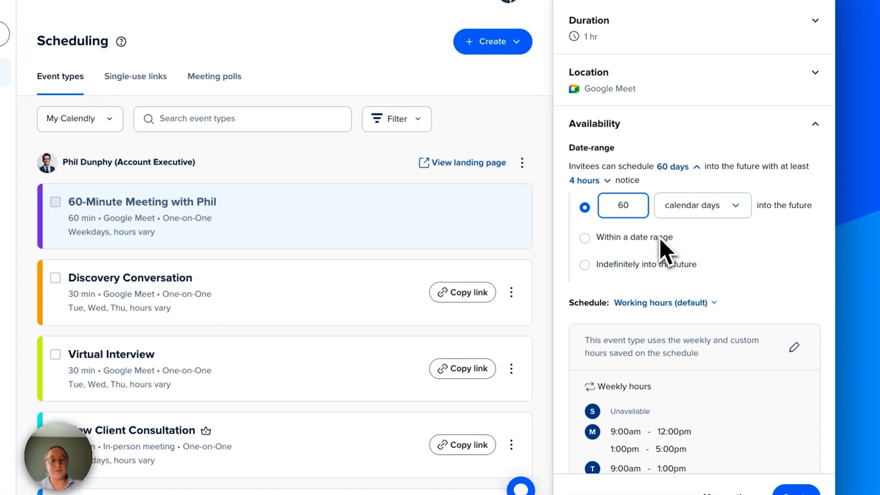
key("BackSpace")
key("BackSpace")
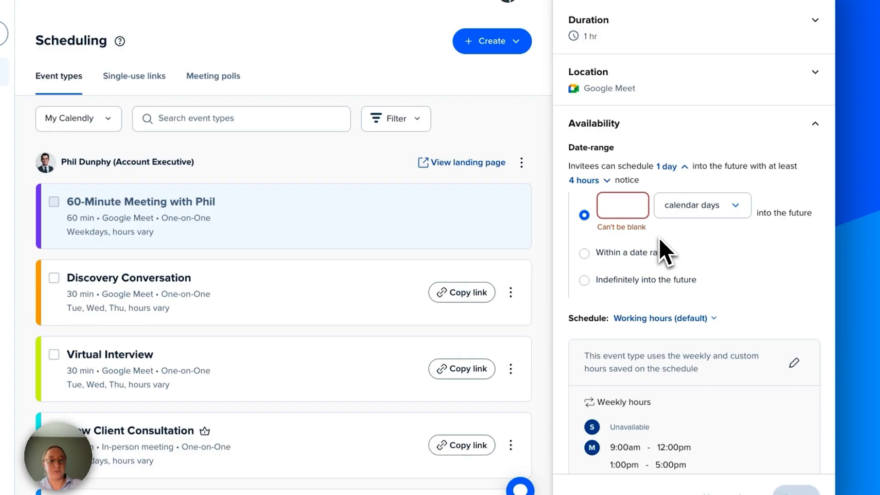
type("21")
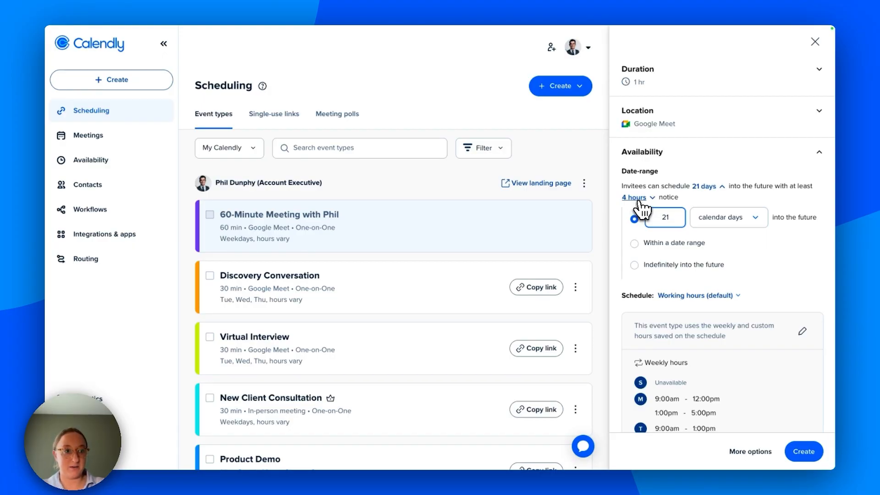
Set the minimum scheduling notice to 8 hours before the event start time
left_click(637, 199)
left_click(615, 224)
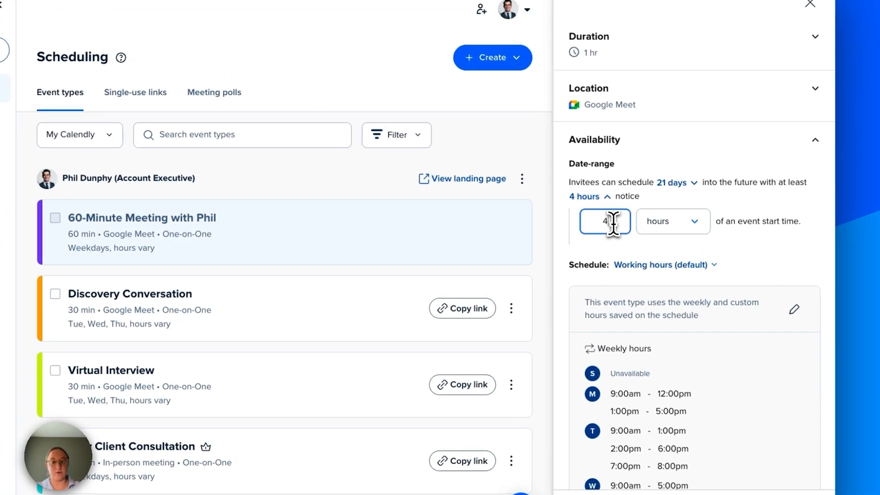
key("BackSpace")
type("8")
left_click(752, 277)
Switch the event's schedule to custom hours and remove all Monday and Friday hours
scroll(679, 256, "down", 3)
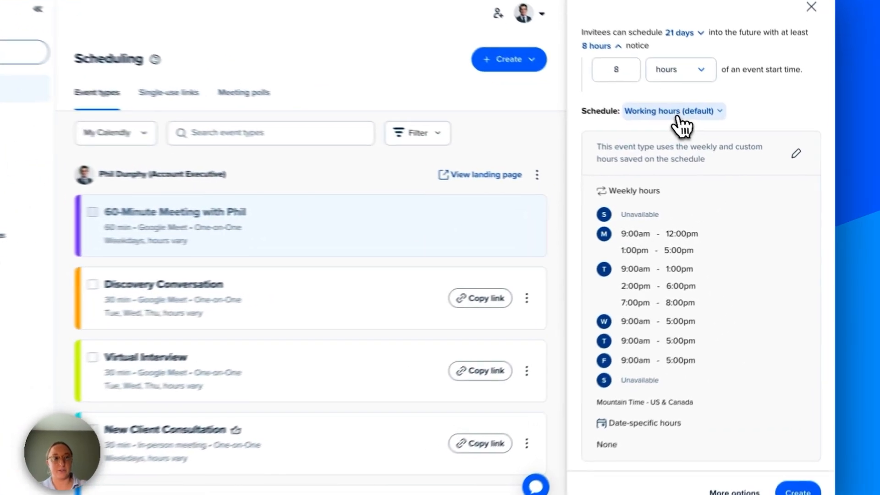
left_click(695, 129)
left_click(662, 169)
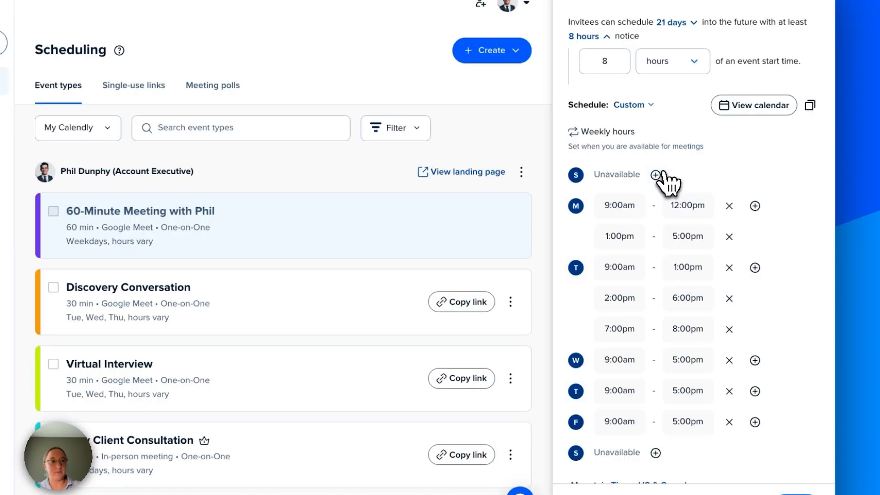
left_click(729, 206)
left_click(729, 206)
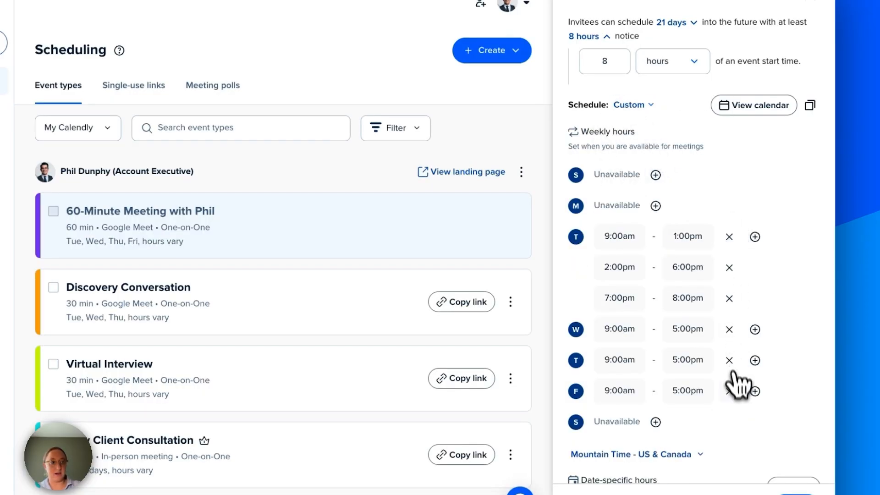
left_click(729, 391)
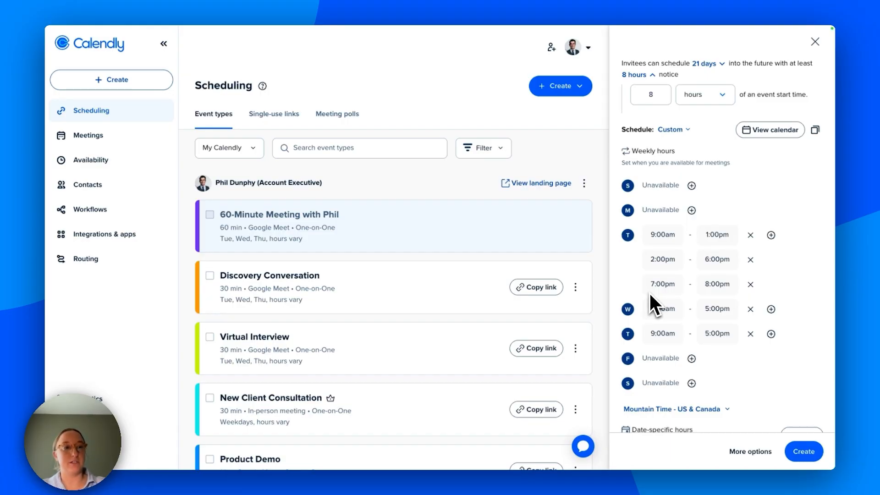
Continue to the event's additional options and enter the description "Look forward to meeting with you!"
scroll(755, 377, "down", 3)
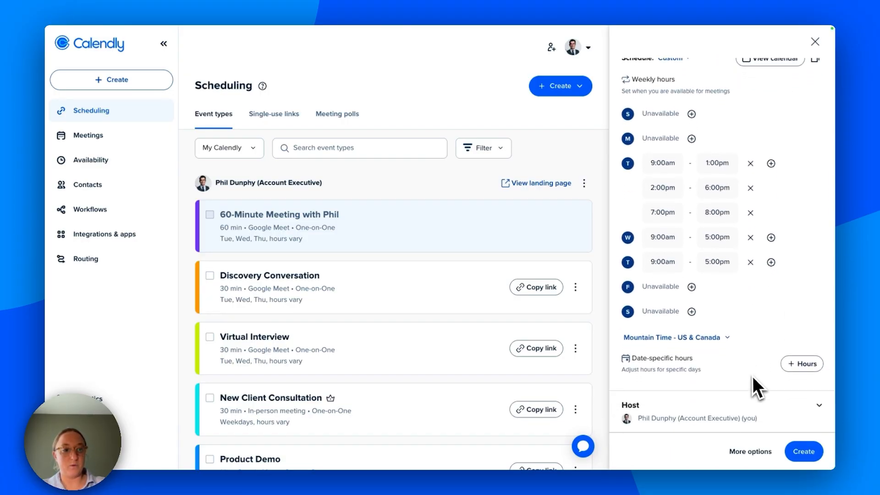
left_click(751, 451)
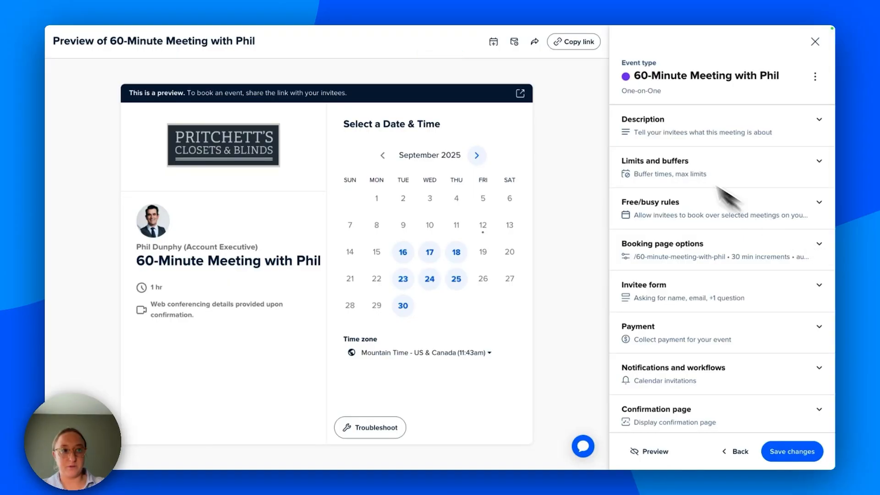
left_click(665, 139)
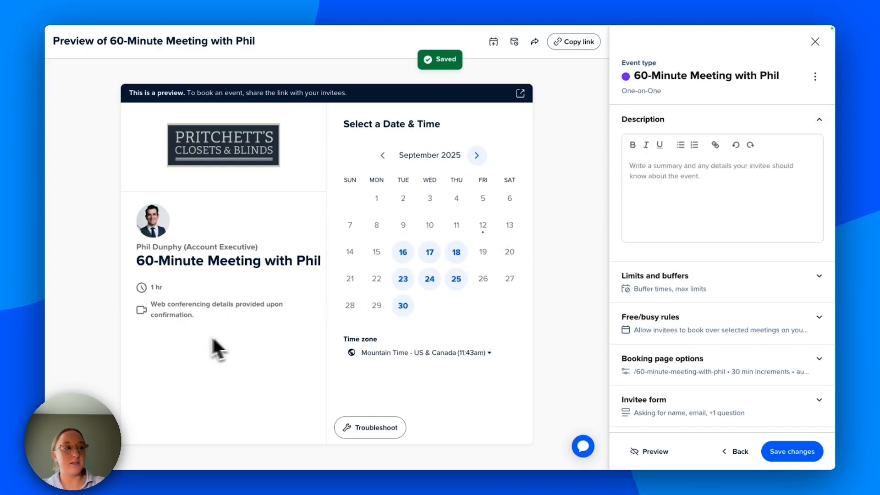
left_click(641, 175)
type("Look forward to me")
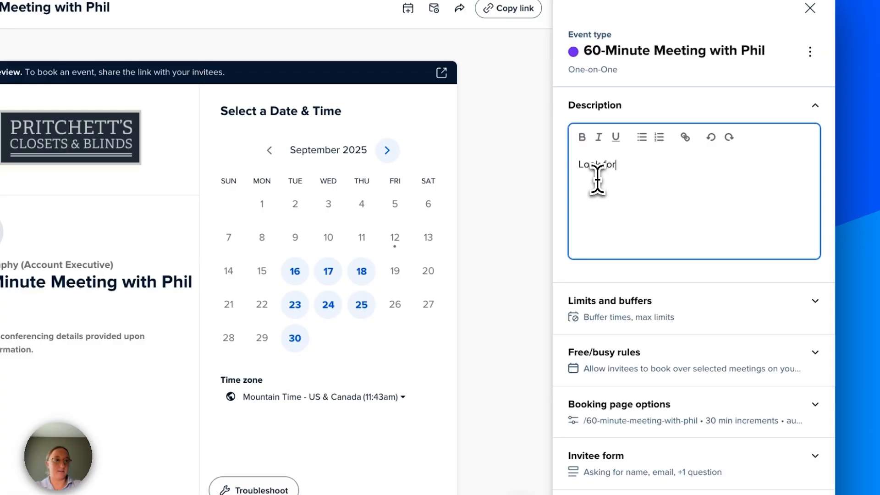
type("eting with you!")
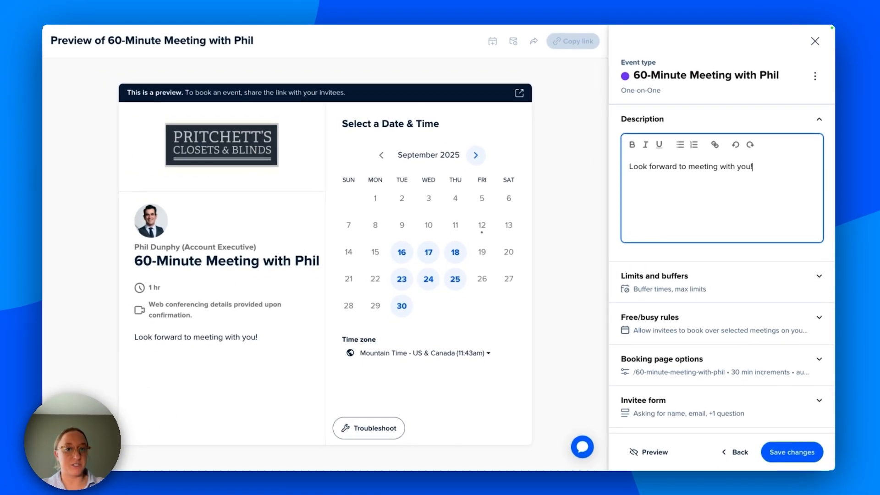
Add buffer times to the event type with a 10 min buffer before the event
left_click(710, 288)
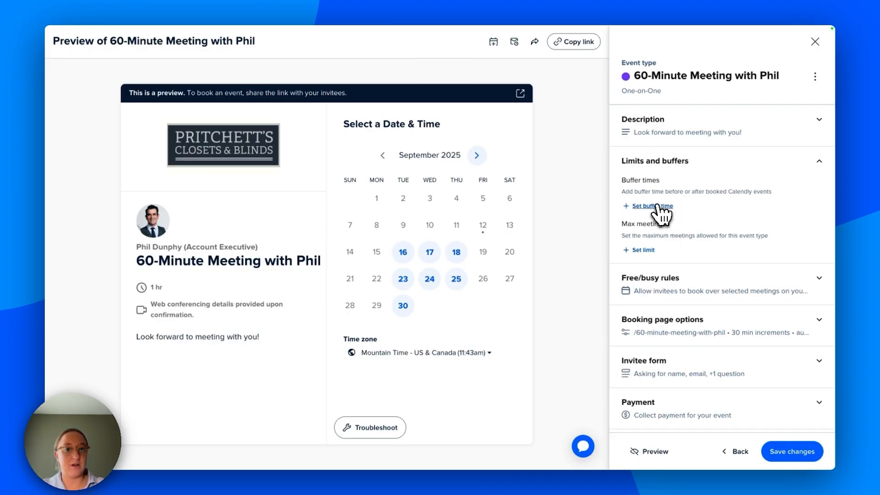
left_click(653, 206)
left_click(656, 220)
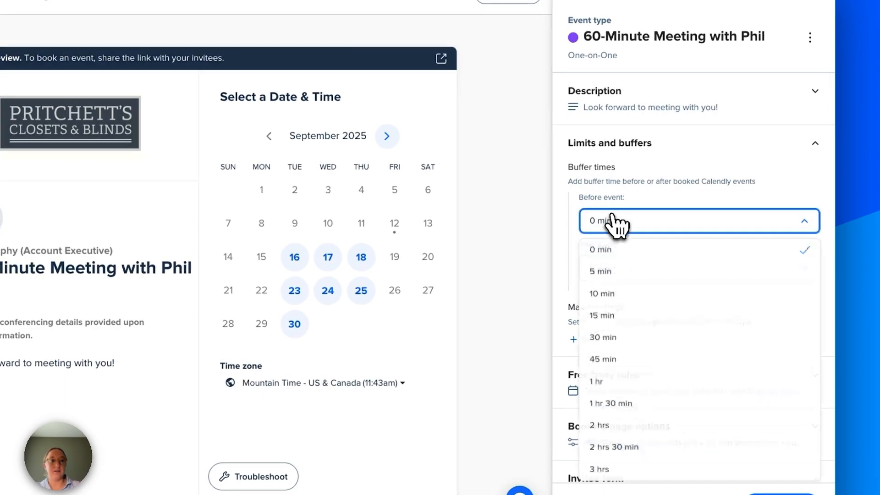
left_click(615, 293)
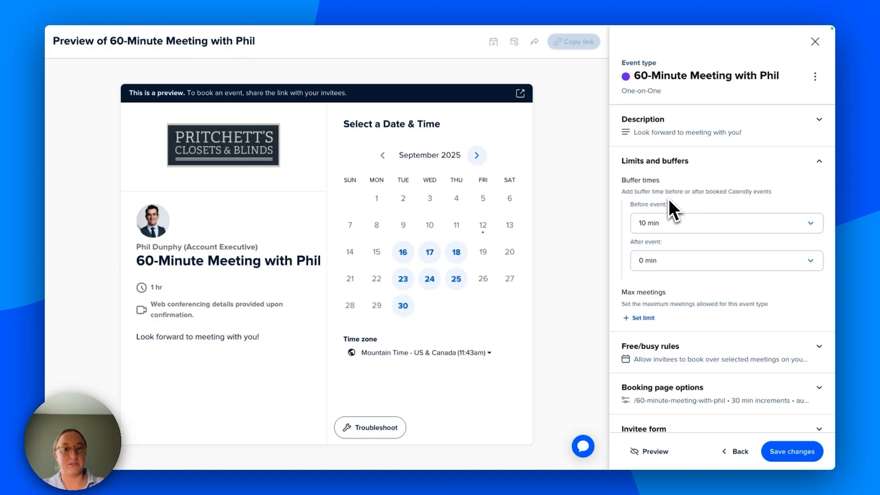
Change the buffer before the event to 0 min and set the buffer after the event to 10 min
left_click(668, 225)
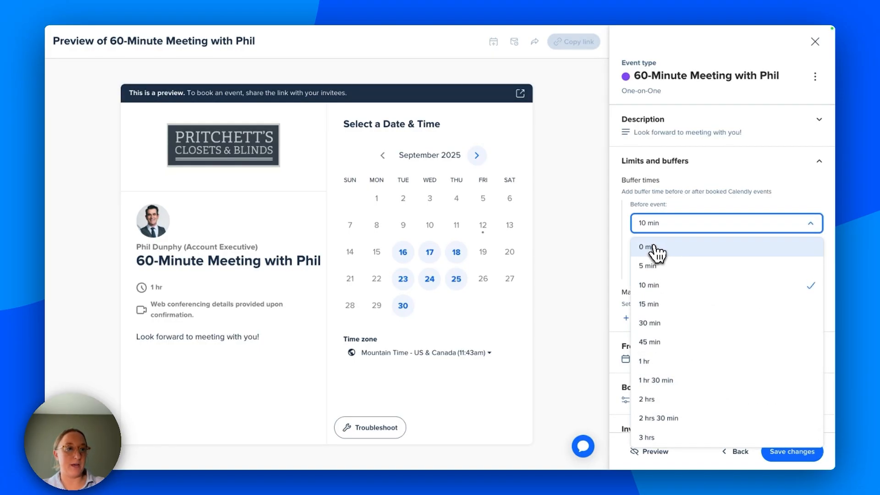
left_click(655, 246)
left_click(626, 286)
left_click(642, 81)
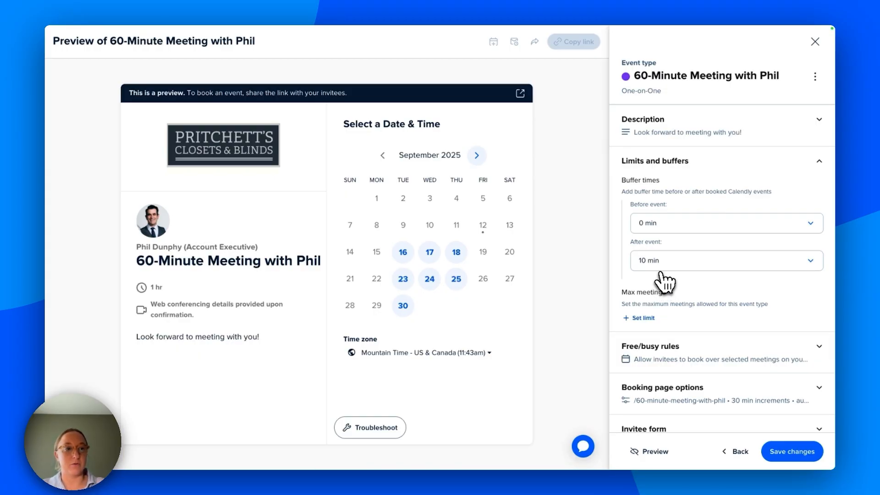
Add a maximum-meetings limit counted per day to the event type, leaving the number blank
left_click(643, 317)
scroll(725, 249, "down", 2)
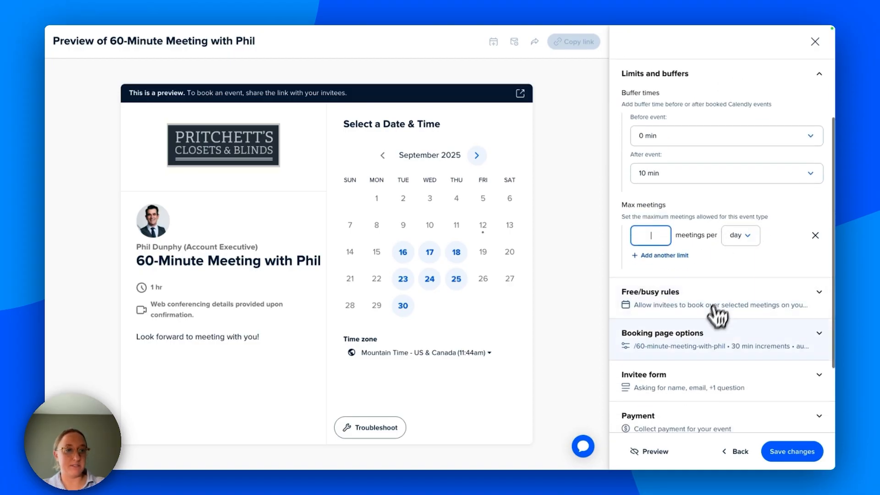
scroll(706, 335, "down", 1)
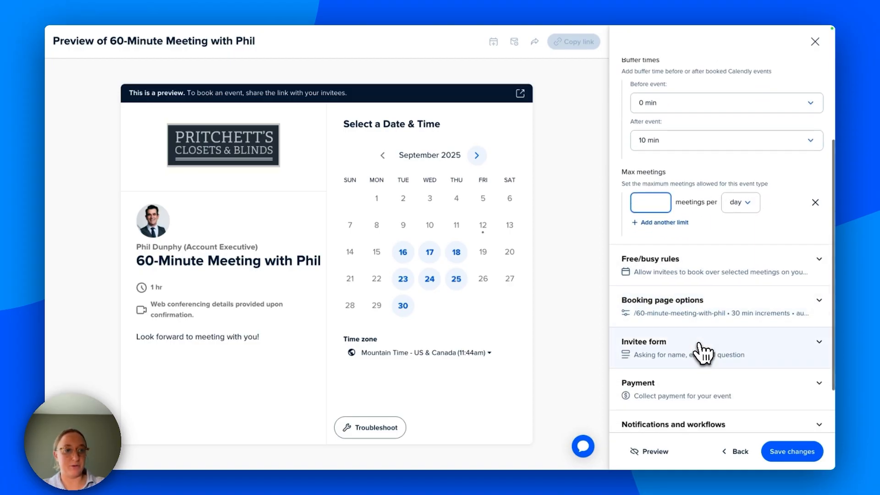
Expand the invitee form settings, check the answer types for the first invitee question, and remove that question
left_click(677, 351)
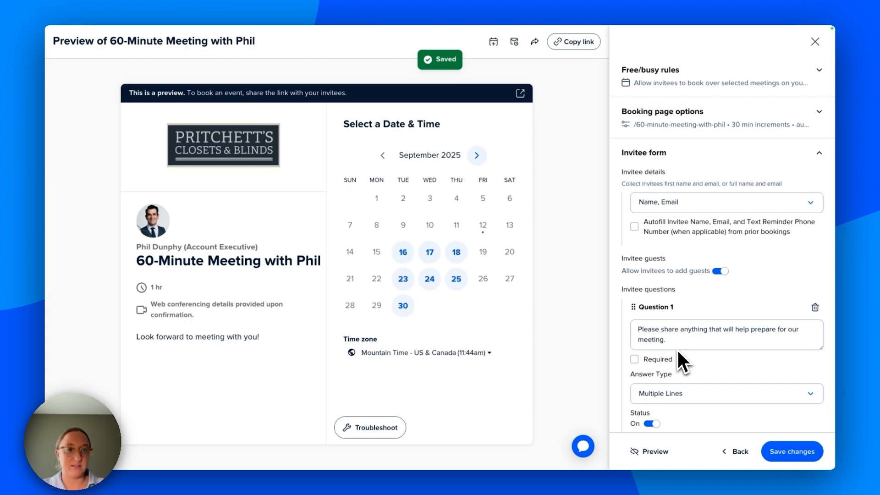
scroll(679, 353, "down", 1)
scroll(678, 353, "down", 1)
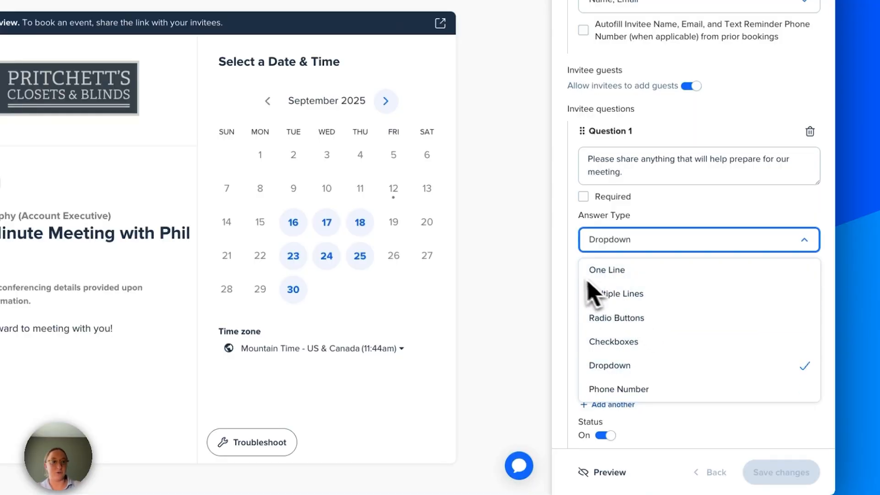
left_click(570, 284)
scroll(702, 281, "up", 1)
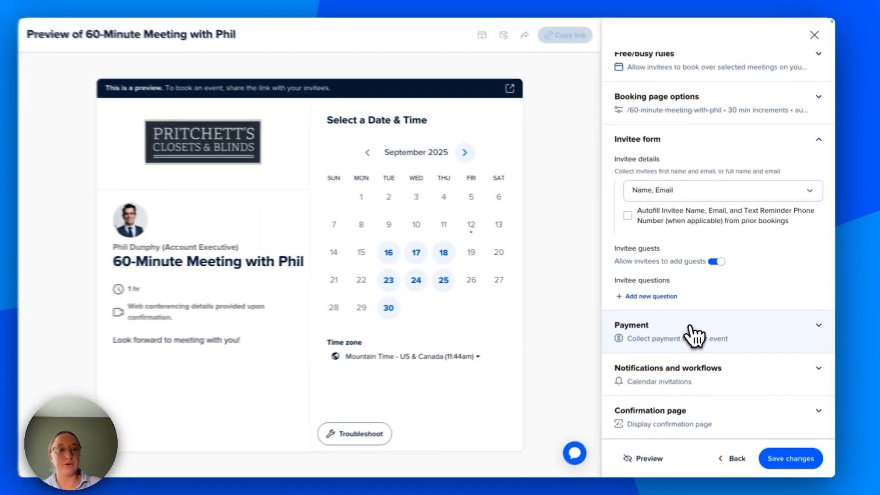
Expand the notifications and workflows settings, check the options for email reminders, and save the event type
left_click(684, 366)
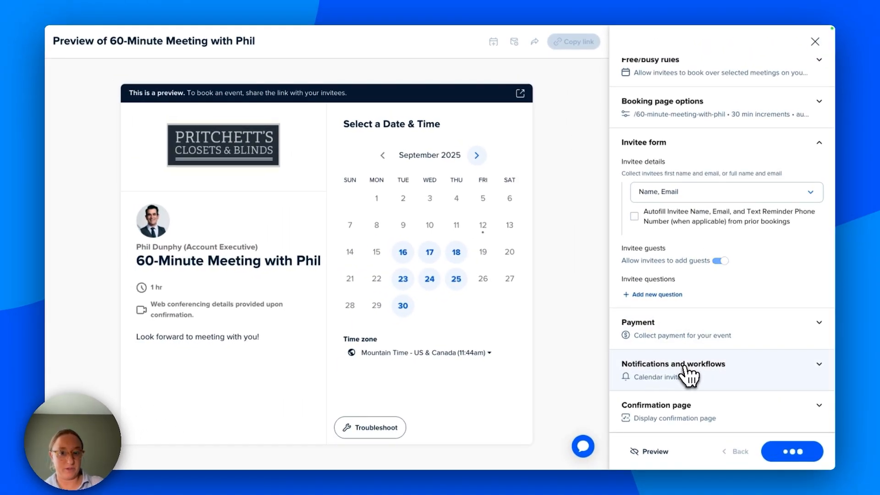
scroll(692, 320, "down", 3)
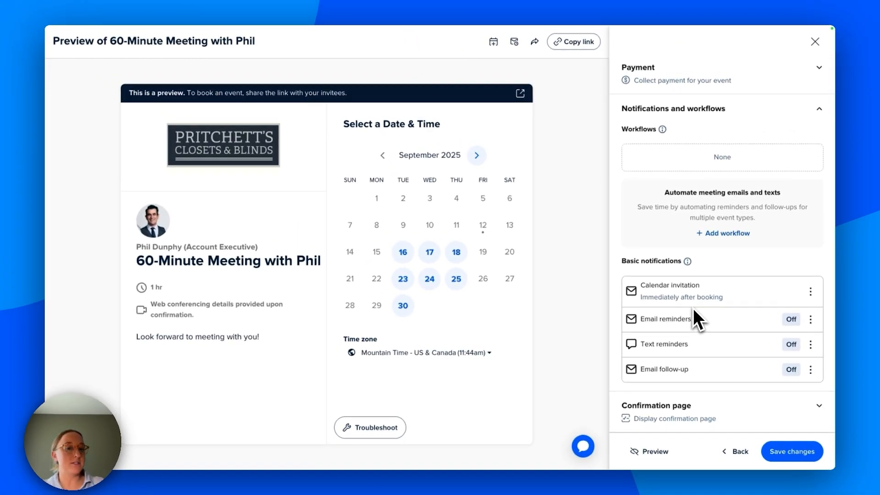
left_click(809, 321)
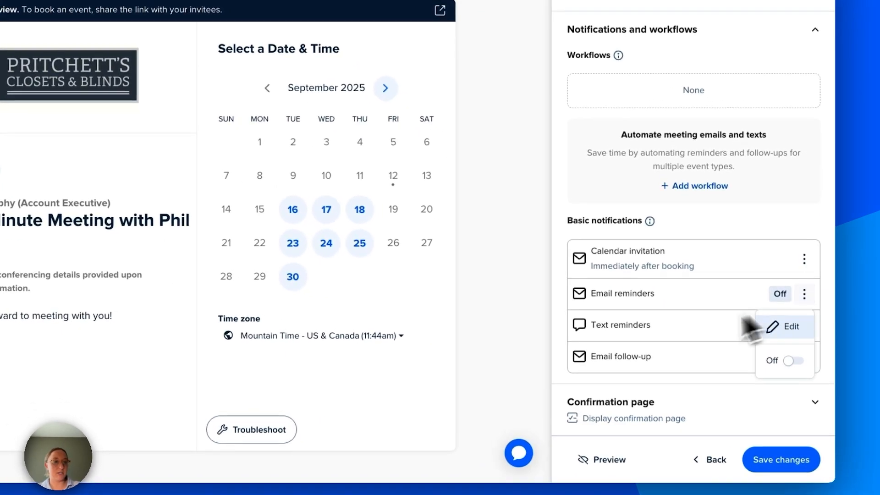
left_click(678, 333)
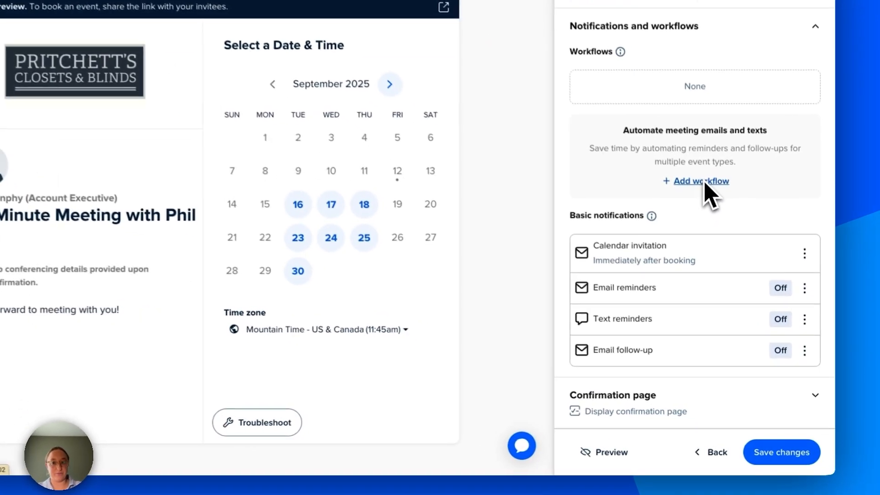
left_click(784, 458)
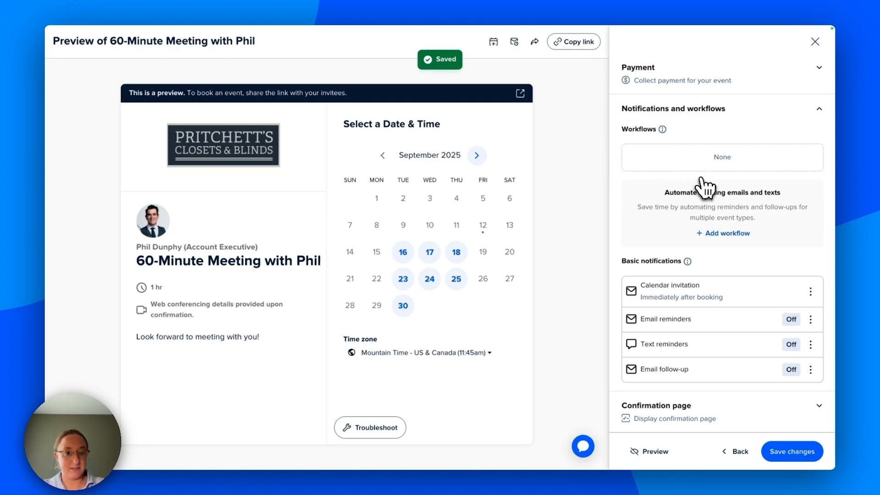
Copy the event type's booking link and open it in a new browser tab
left_click(579, 44)
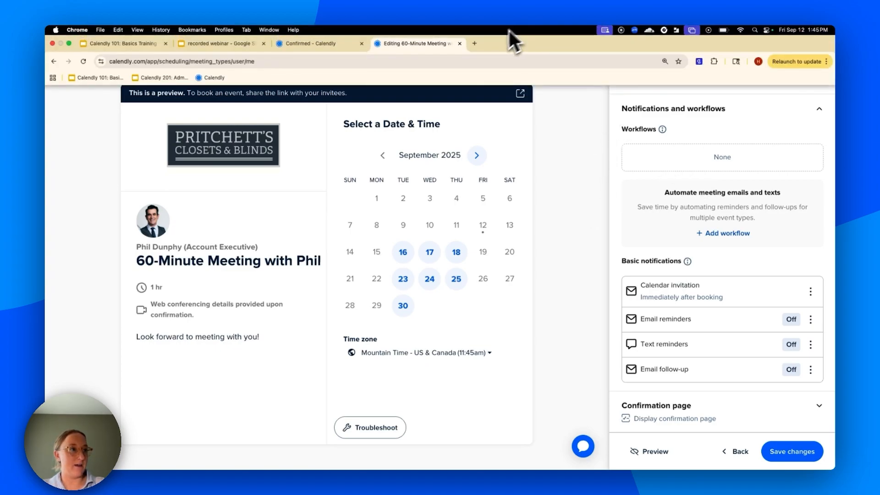
left_click(477, 44)
key("super+v")
key("Return")
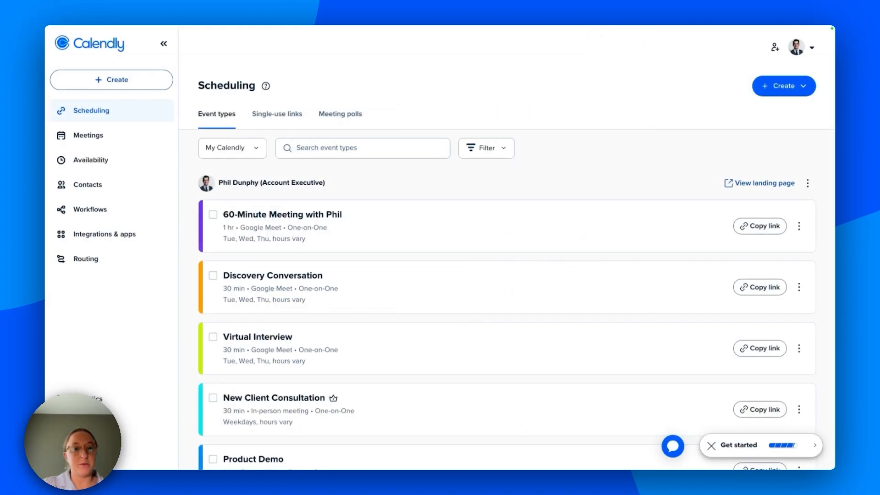
Copy the 60-minute meeting's booking link from the event types list and view its additional sharing and management options
scroll(611, 251, "down", 1)
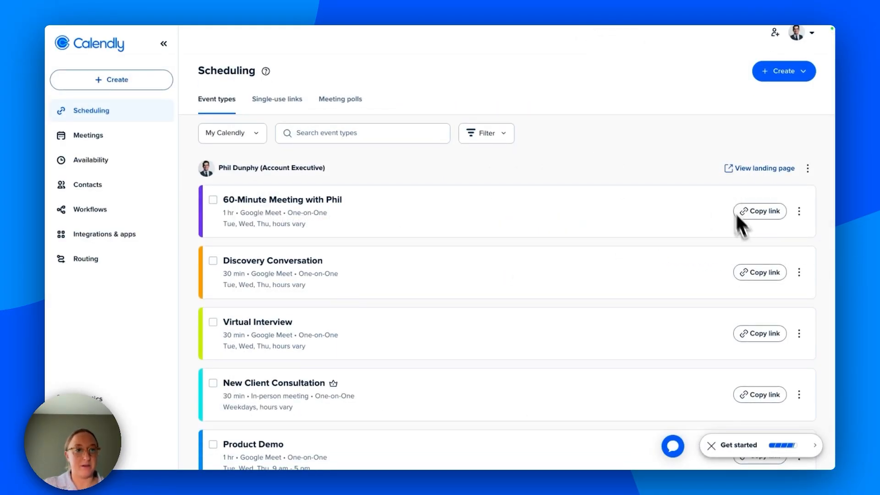
left_click(763, 214)
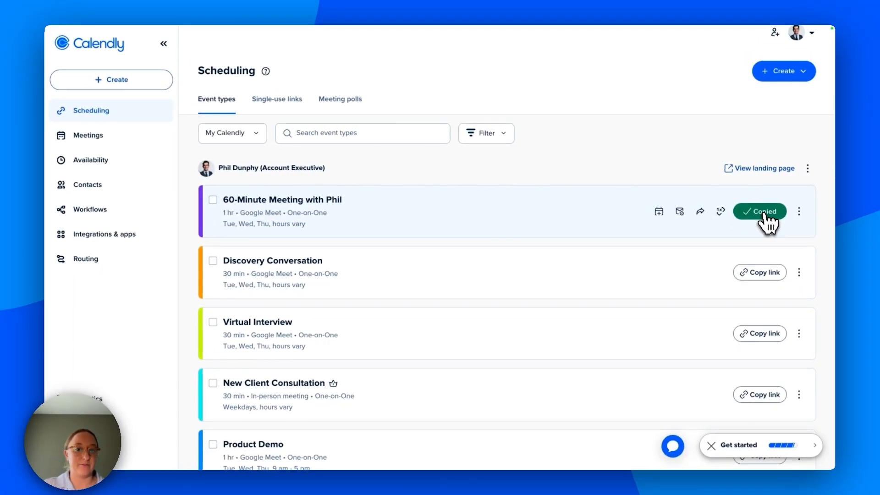
scroll(731, 249, "down", 1)
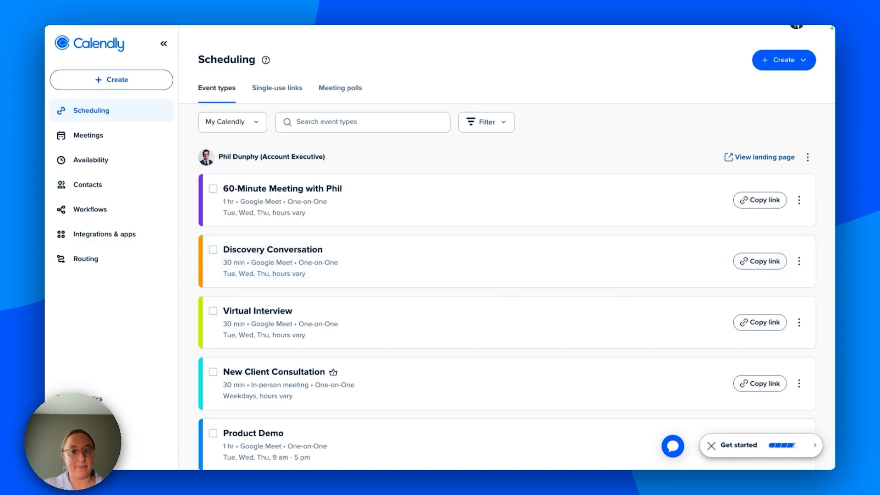
mouse_move(725, 199)
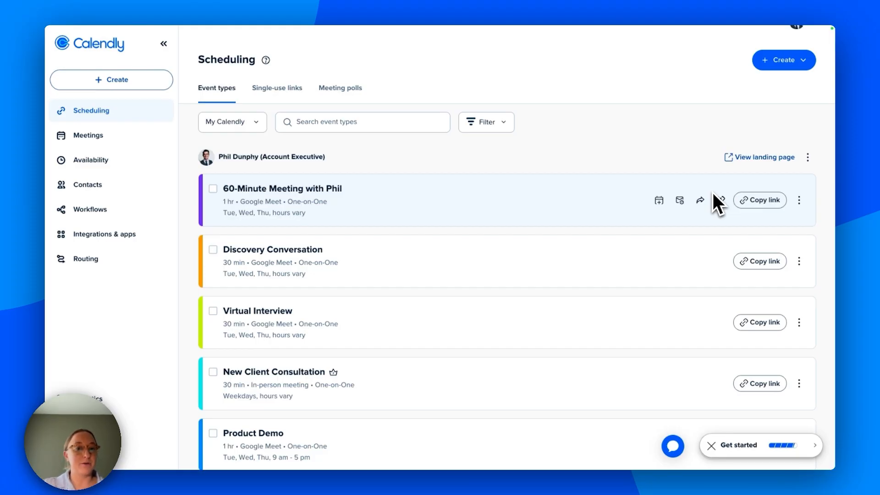
left_click(798, 200)
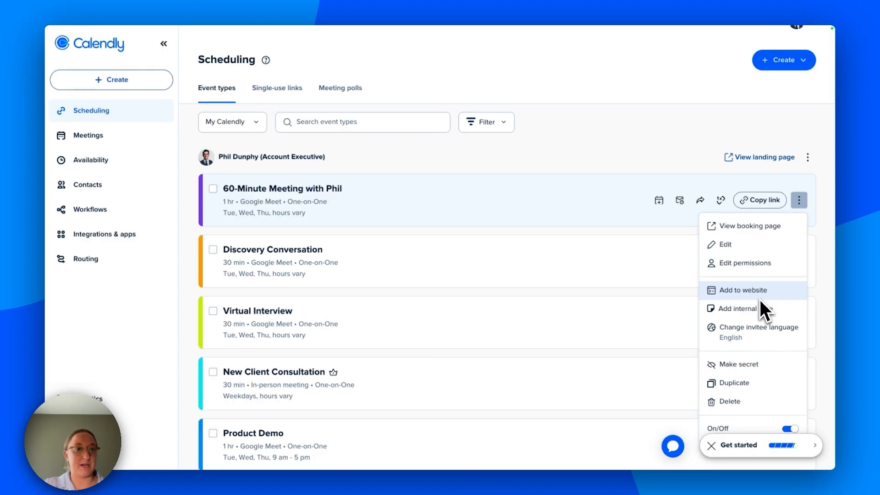
left_click(693, 132)
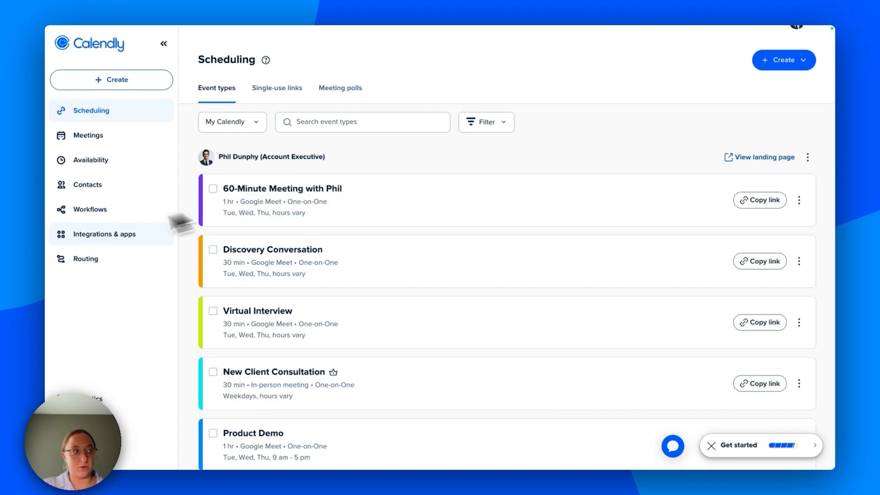
Review the upcoming and past meetings, expanding the details of the upcoming New Client Consultation
left_click(91, 145)
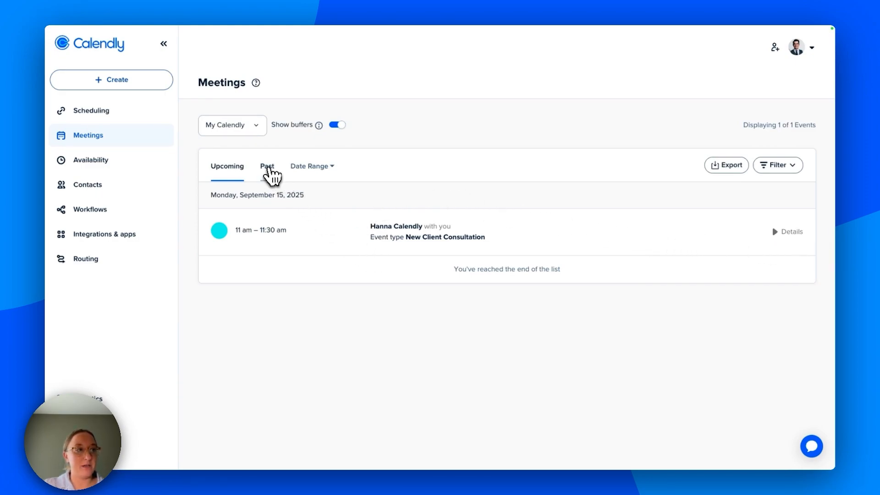
left_click(267, 168)
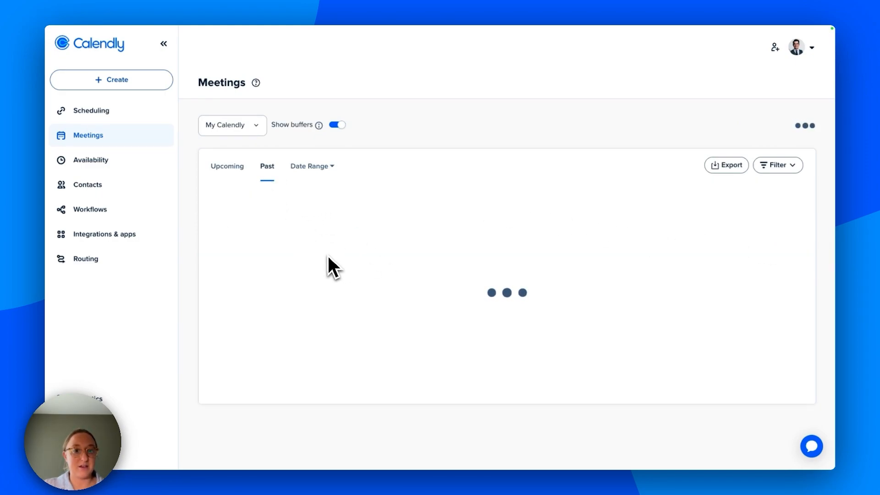
left_click(225, 165)
left_click(298, 242)
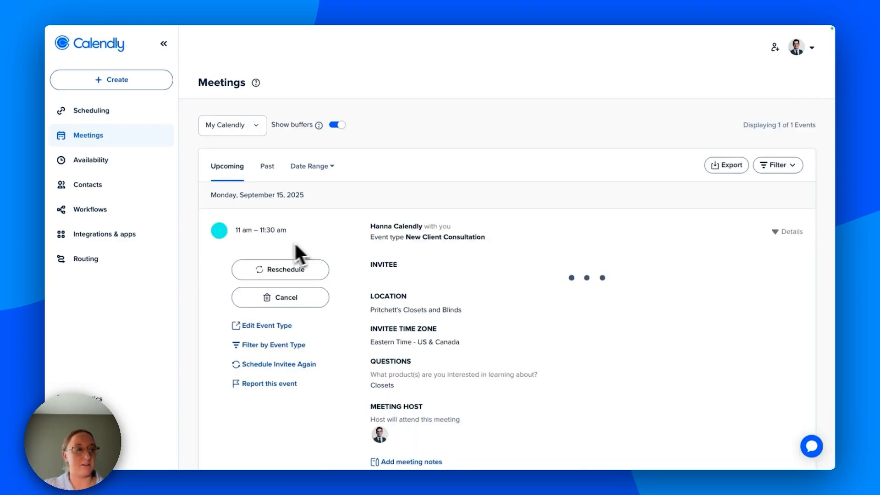
left_click(267, 167)
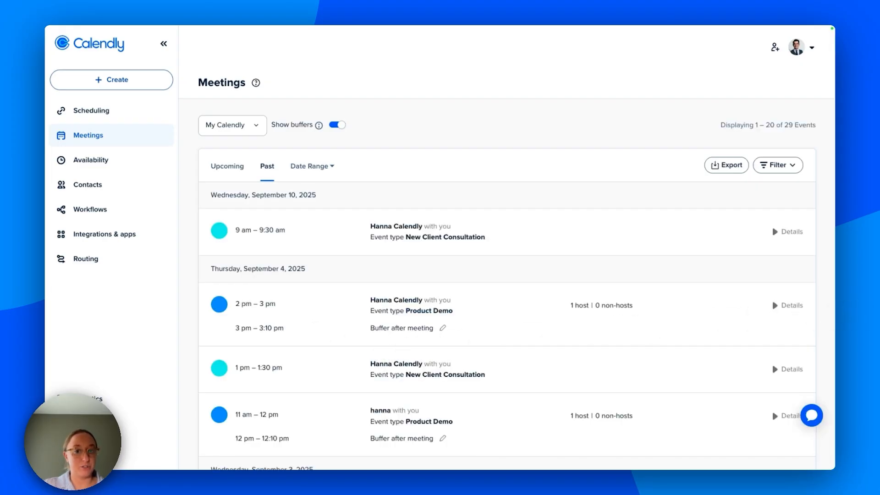
left_click(329, 242)
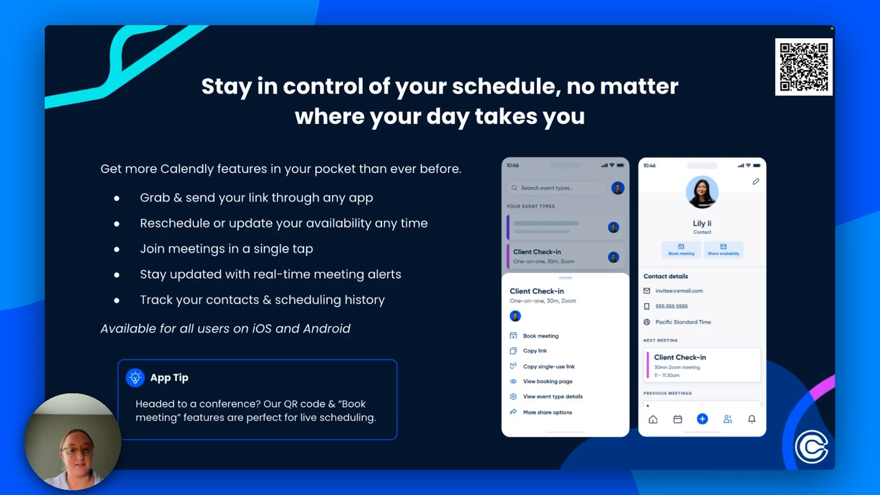
key("Right")
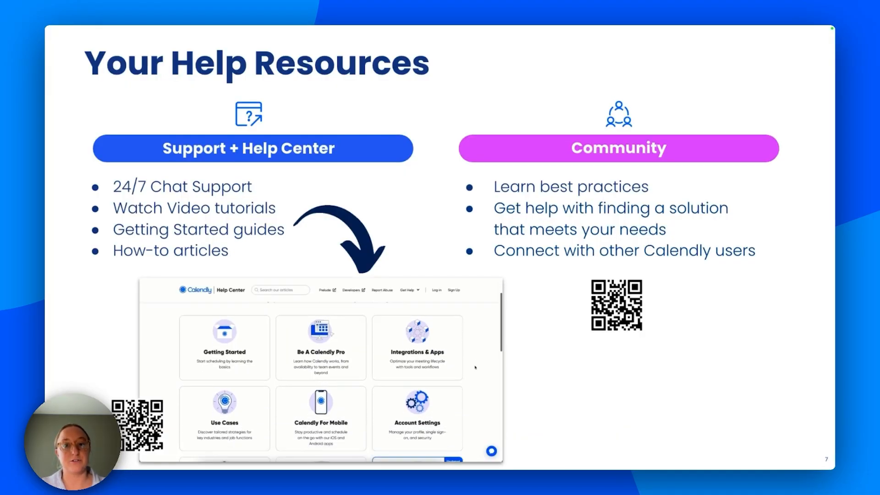